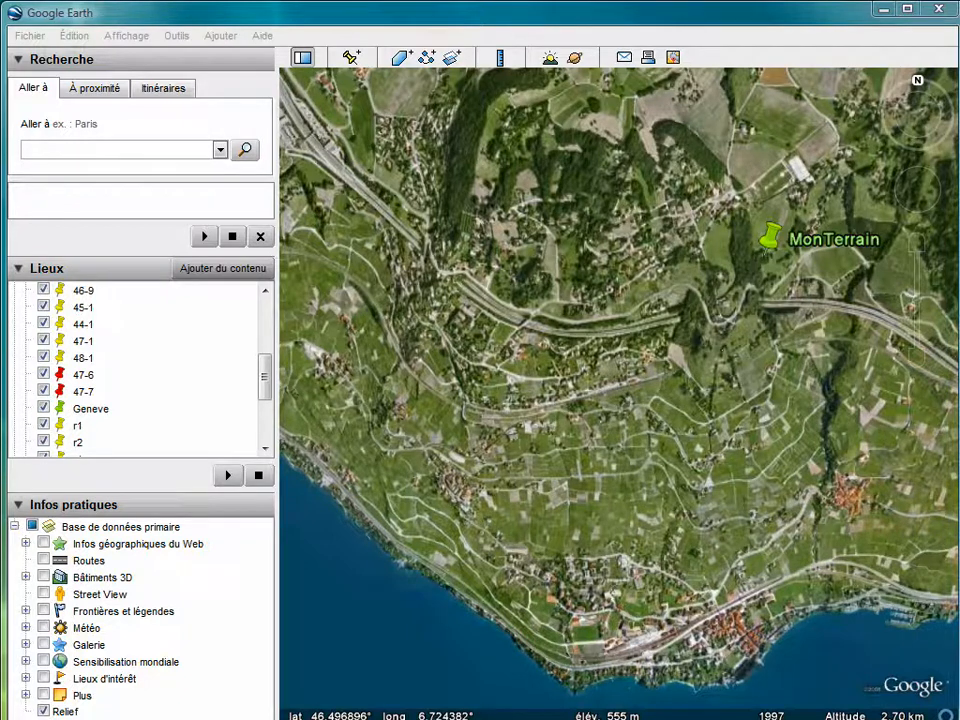
Add a new path that traces the railway line west to east across the hillside below MonTerrain.
left_click(221, 40)
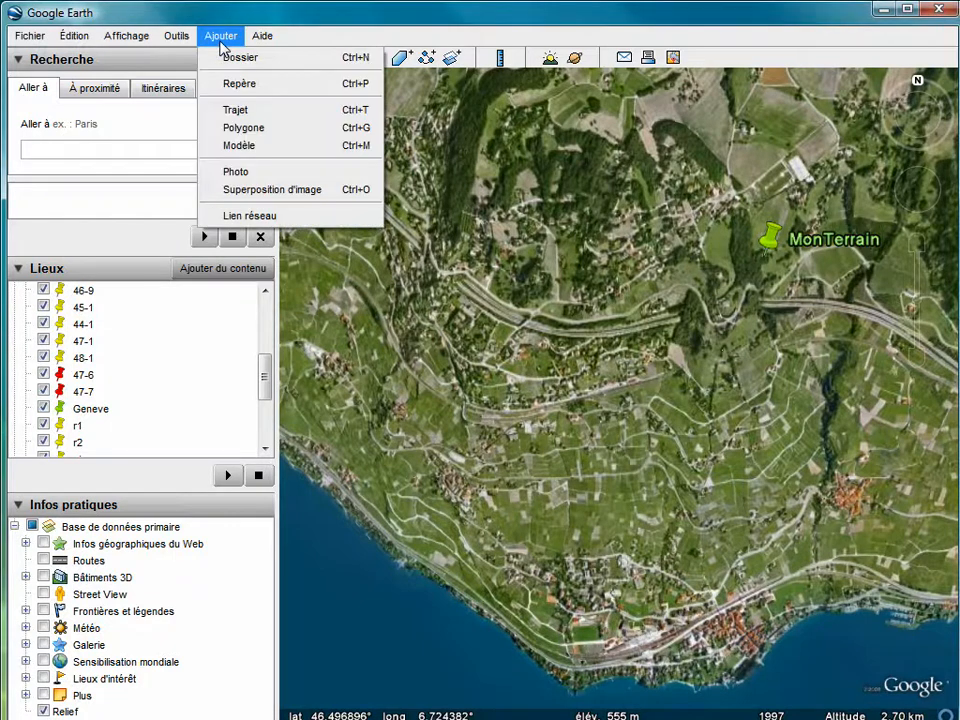
left_click(250, 112)
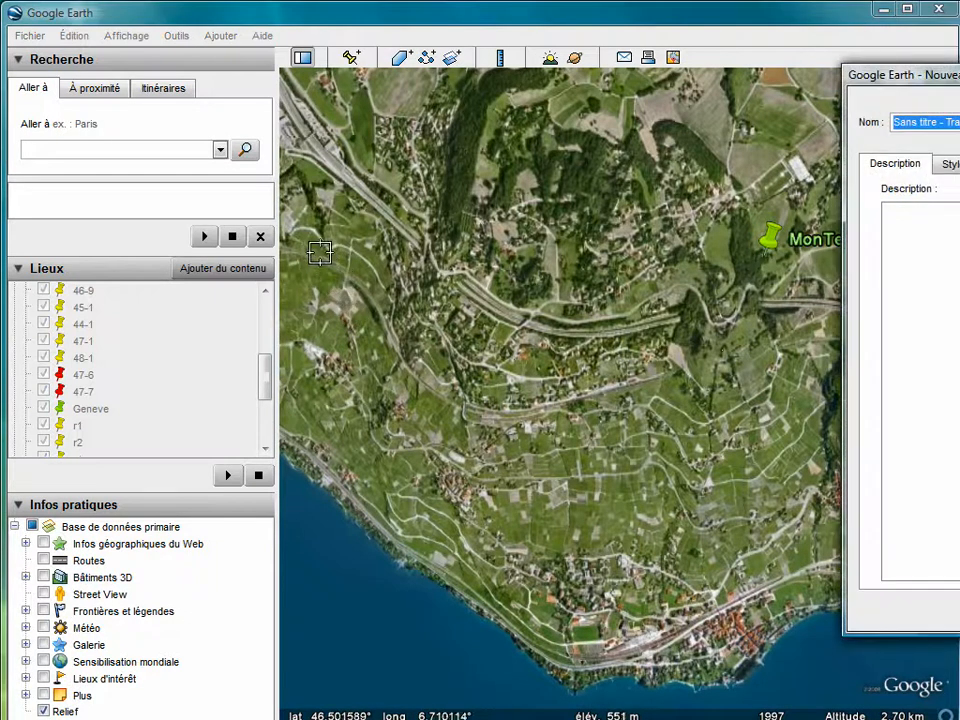
left_click_drag(322, 257, 448, 403)
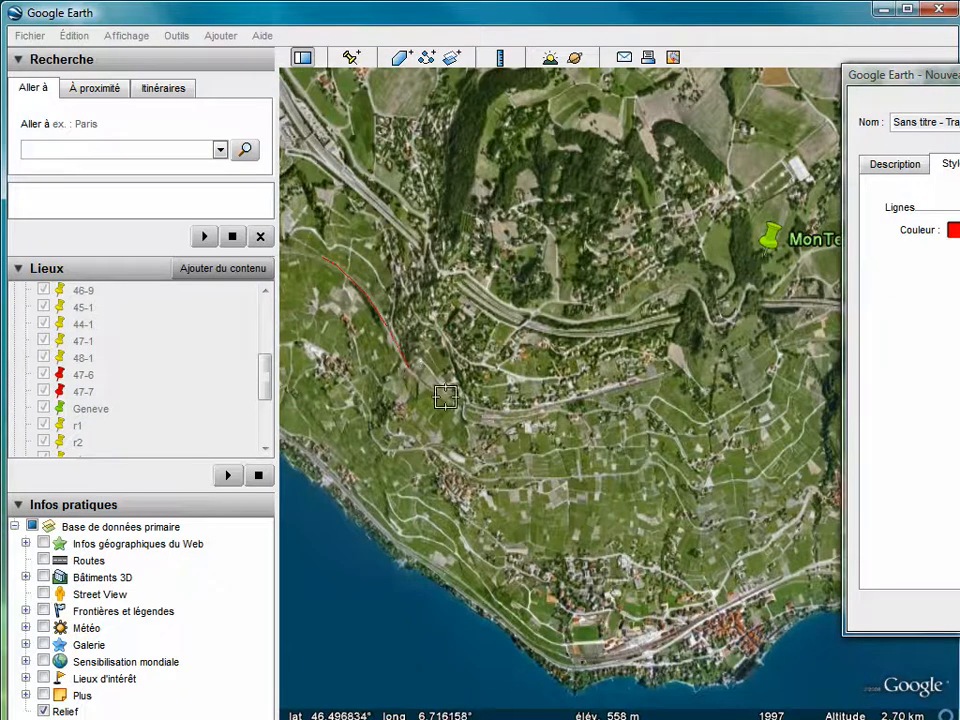
left_click(508, 416)
left_click(562, 405)
left_click(670, 372)
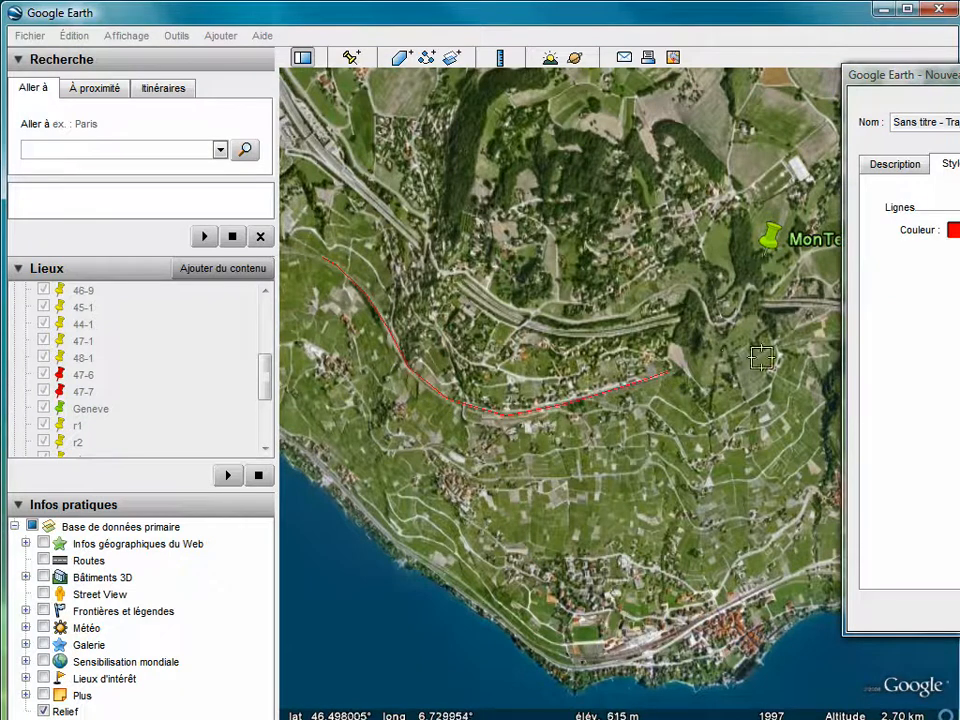
left_click(748, 353)
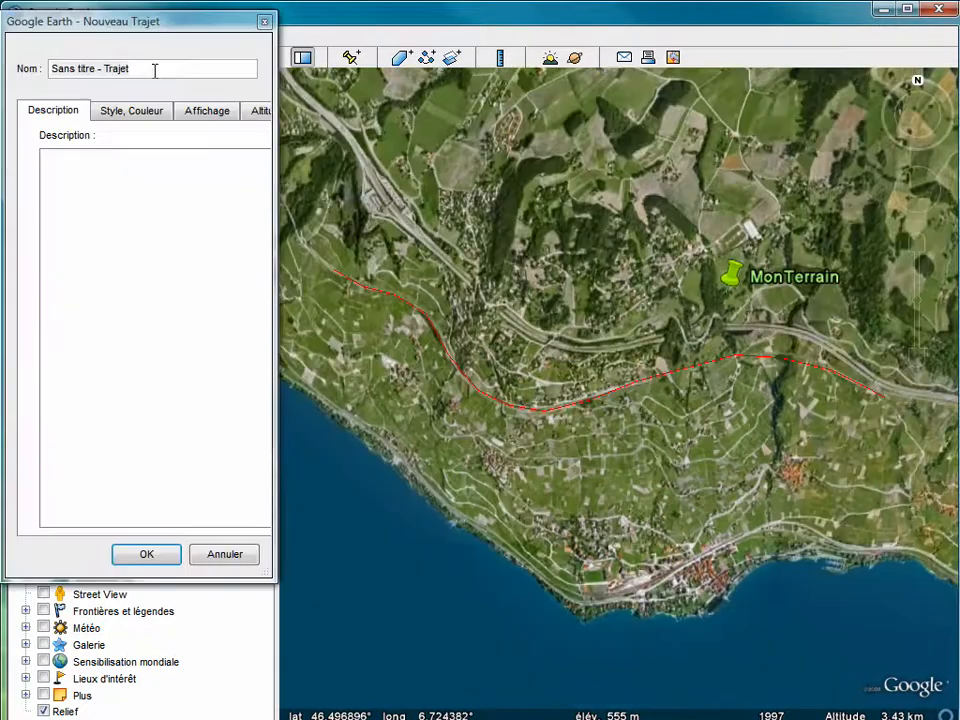
Name the new railway path Rail and save it to the places.
left_click_drag(155, 70, 48, 69)
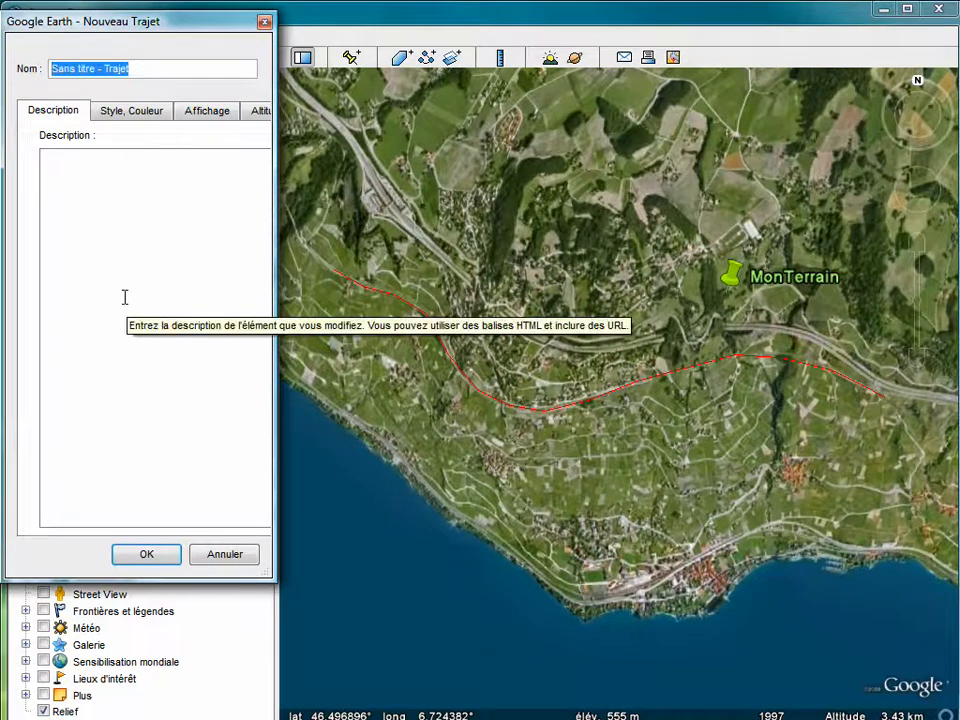
type("R")
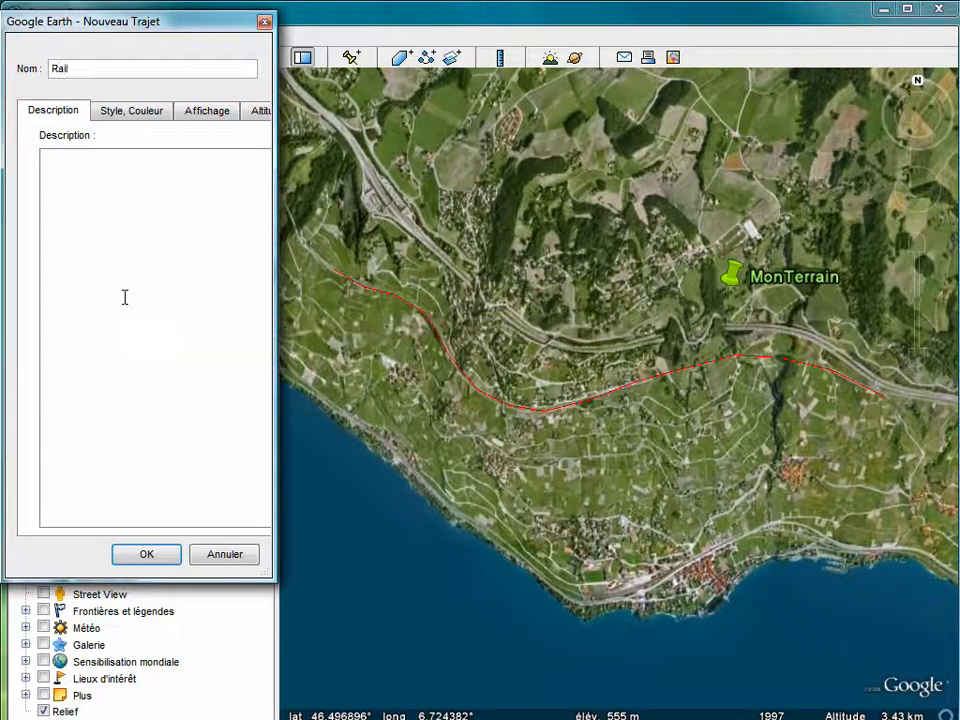
type("ail")
key("Return")
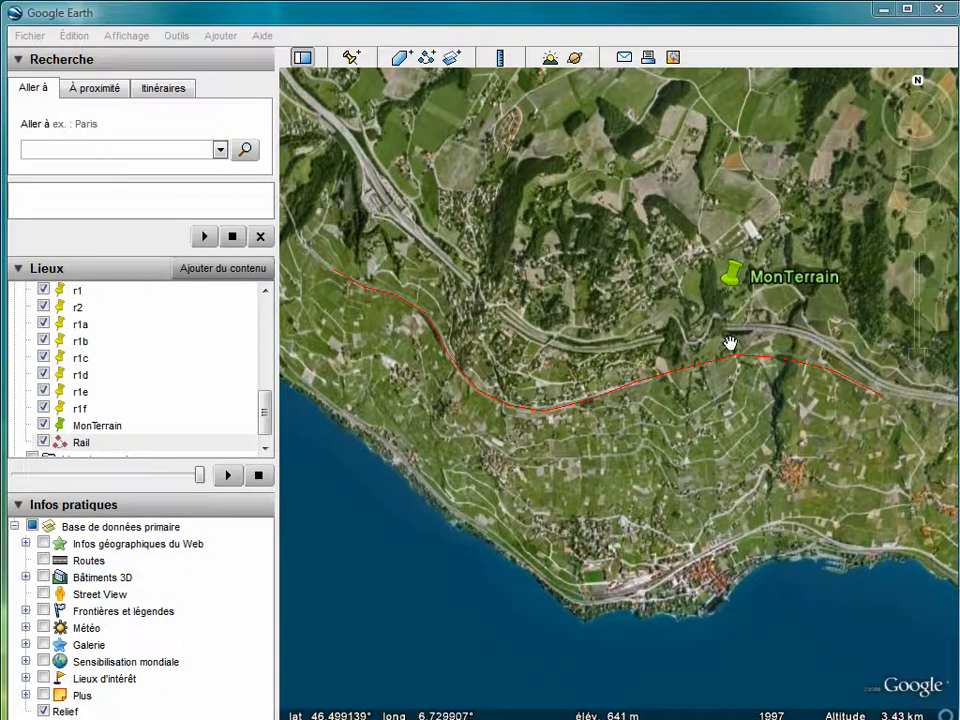
Start another new path and set its line colour to yellow.
left_click(427, 58)
left_click(114, 178)
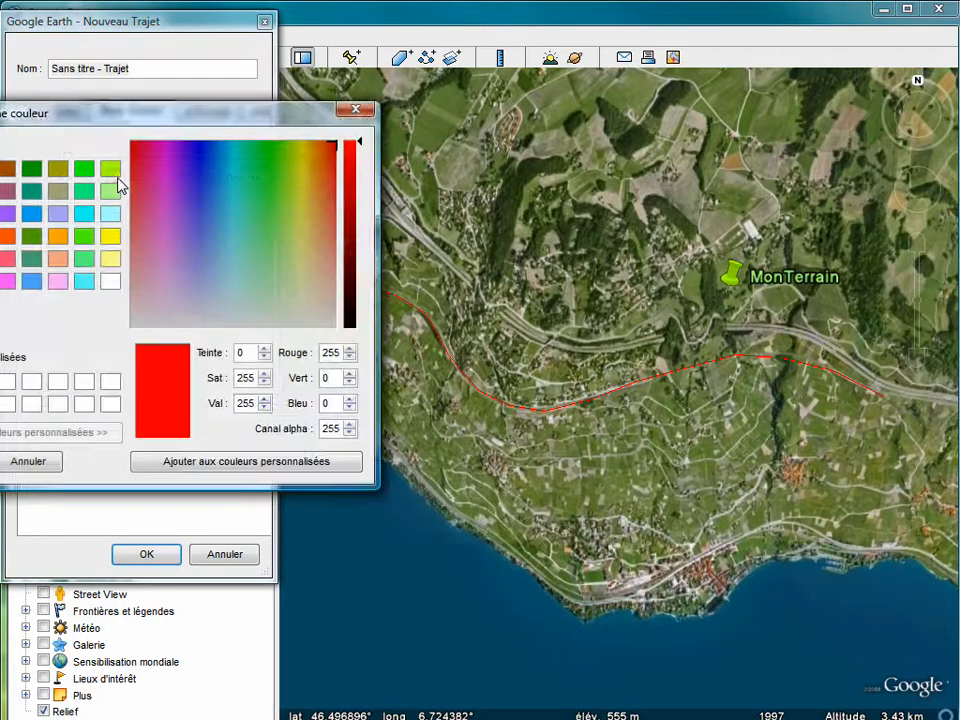
left_click(110, 240)
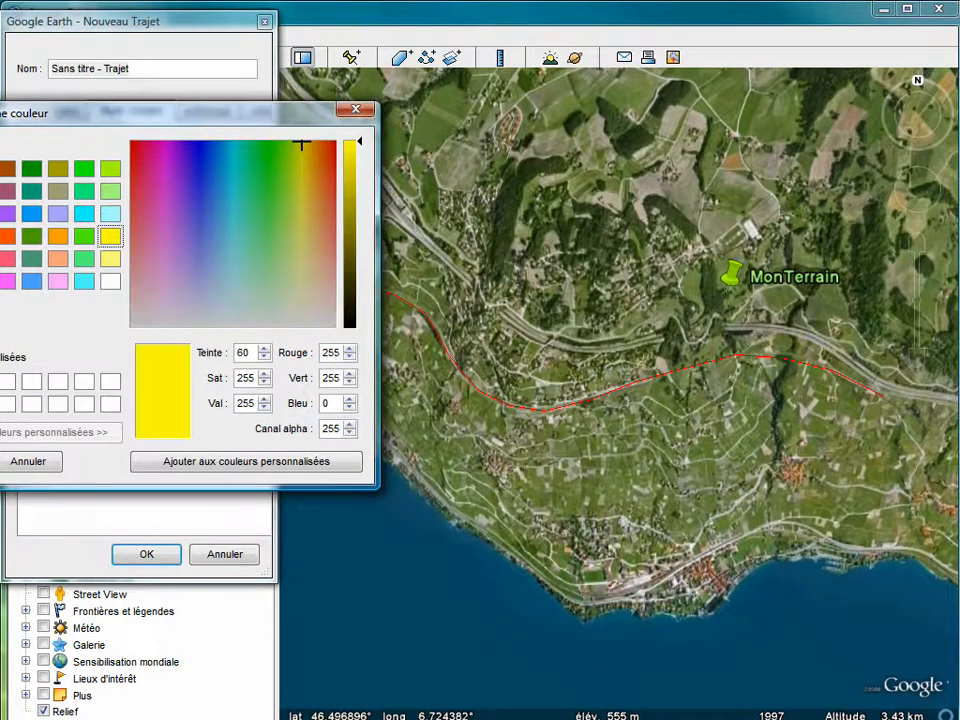
key("Return")
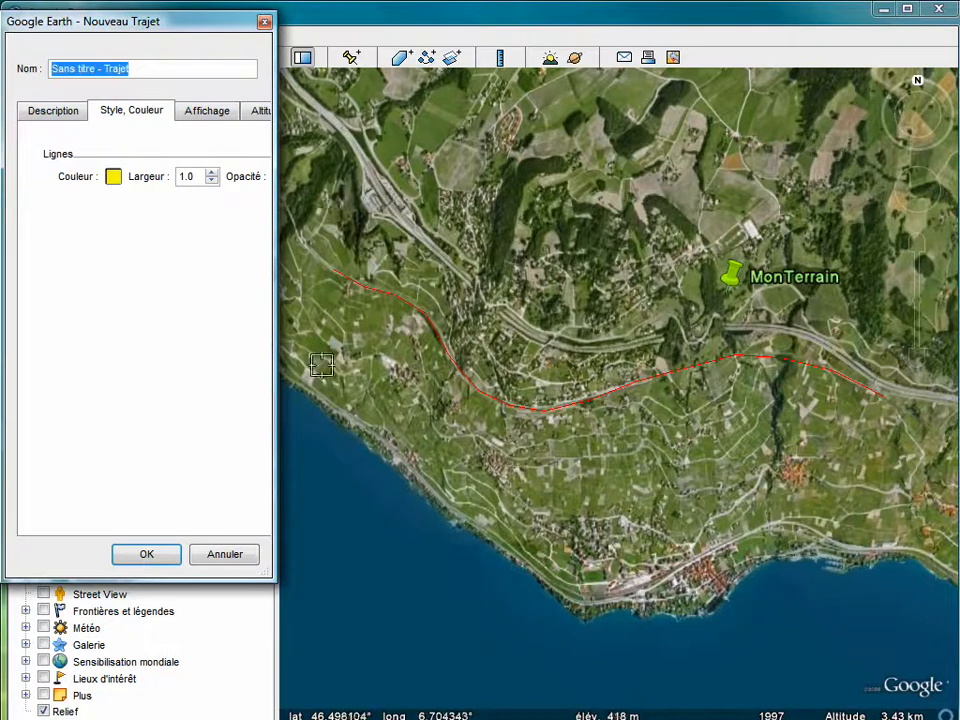
Trace the motorway with the yellow path from the northwest interchange to the eastern edge of the map view.
left_click(354, 142)
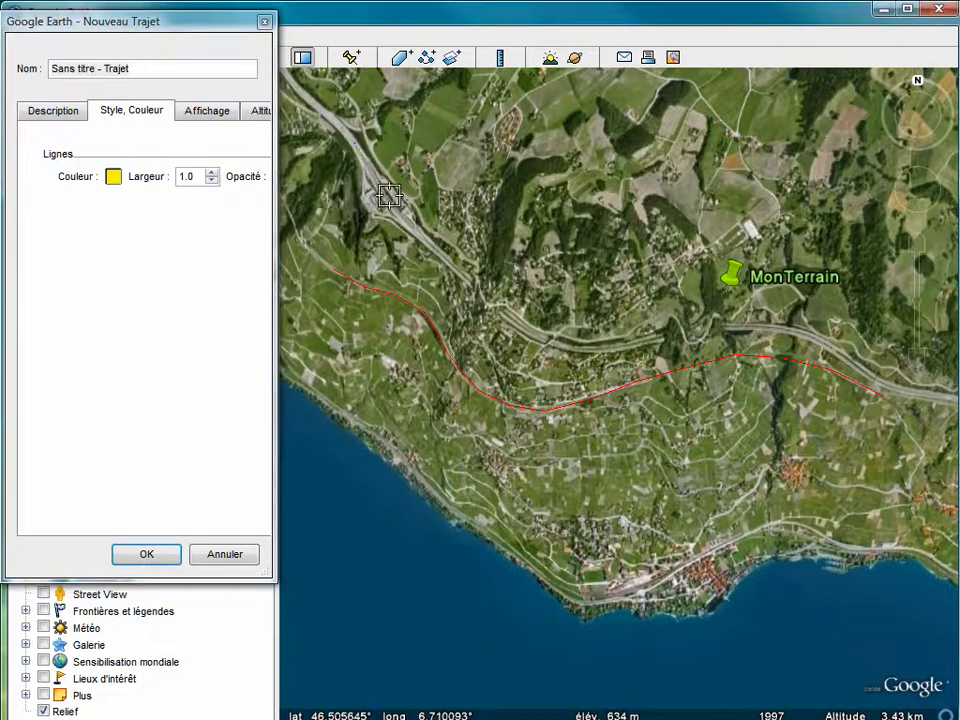
left_click(375, 174)
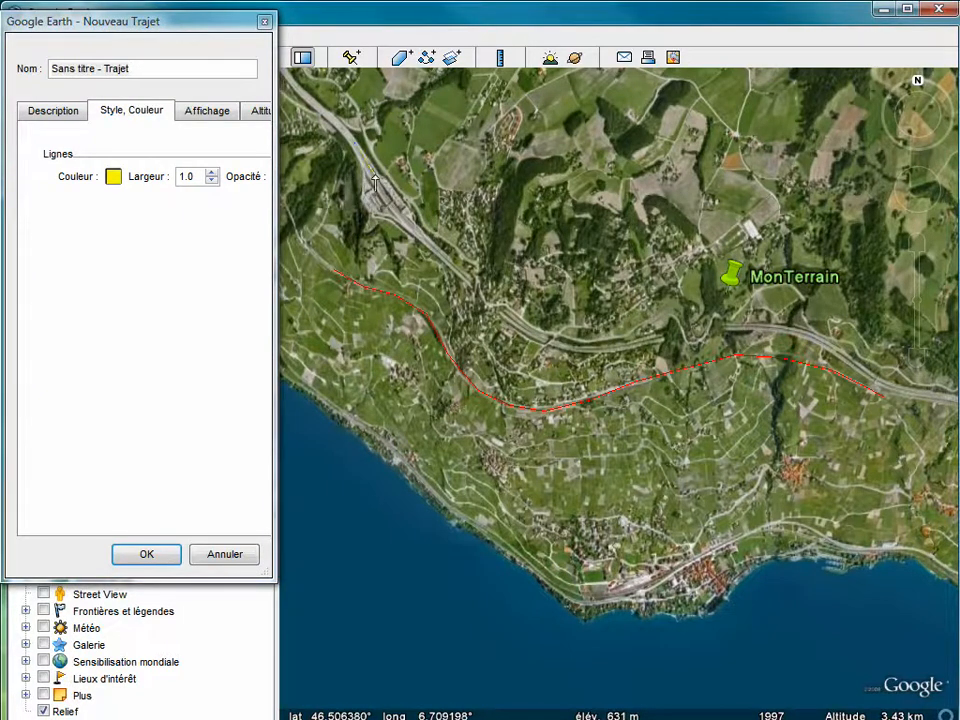
left_click(403, 222)
left_click(441, 264)
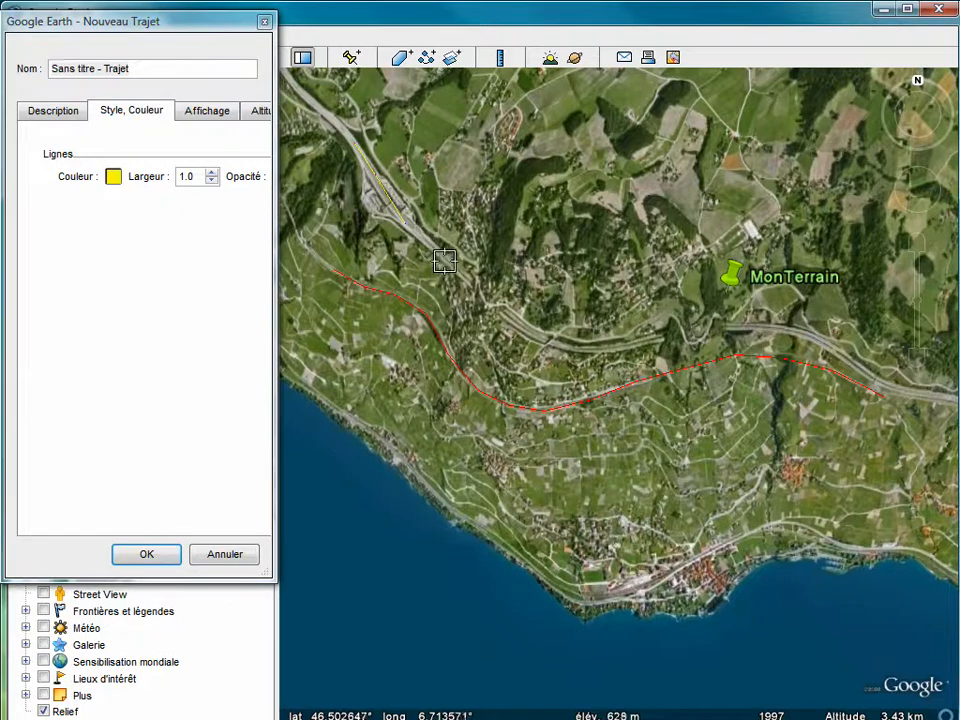
left_click(498, 305)
left_click(748, 328)
left_click(941, 396)
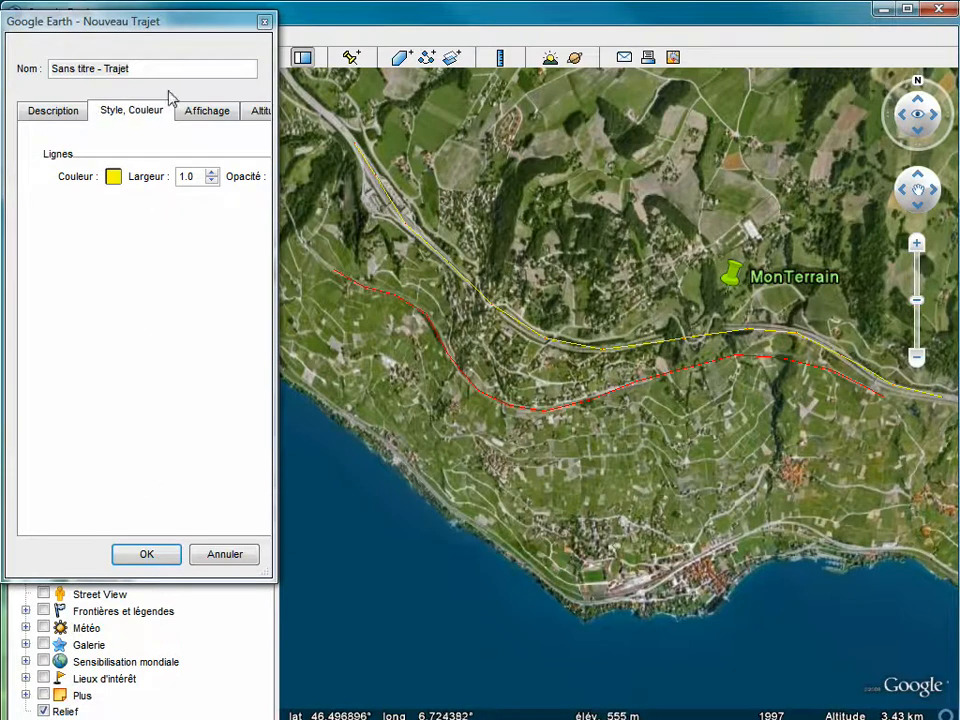
Save the yellow motorway path as Route, and add a blue path named Border along the lakeshore.
left_click_drag(150, 73, 22, 72)
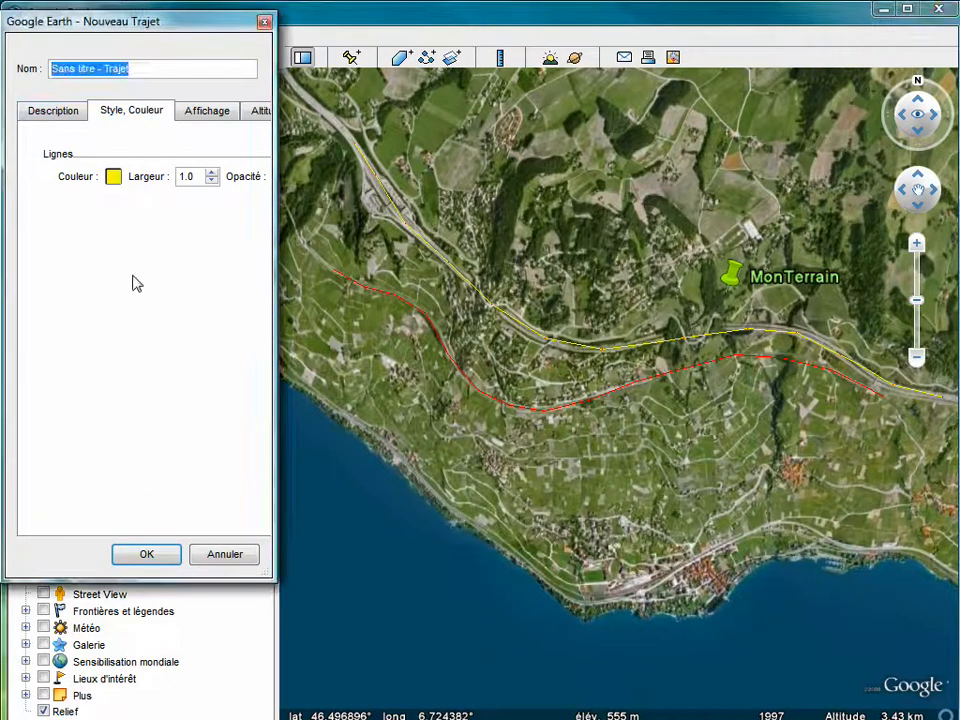
type("Route")
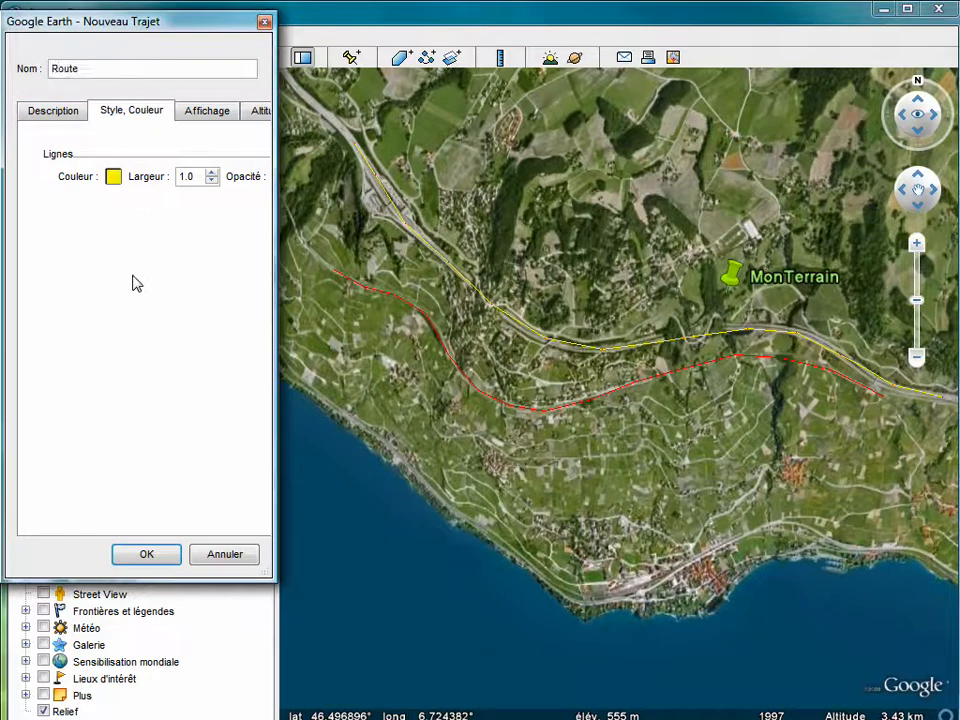
left_click(140, 554)
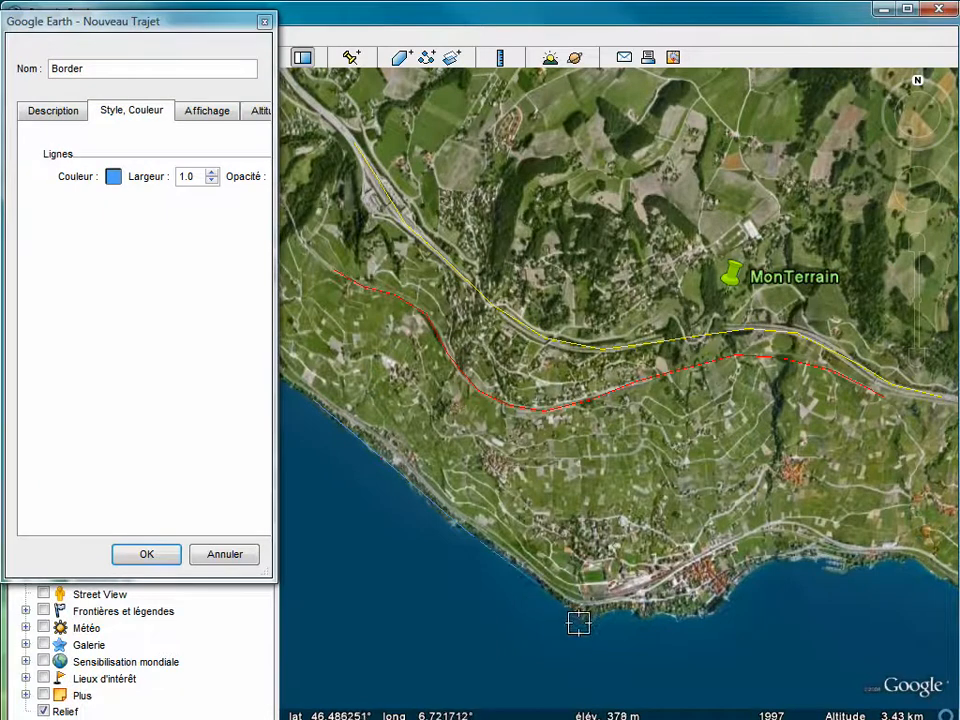
key("Return")
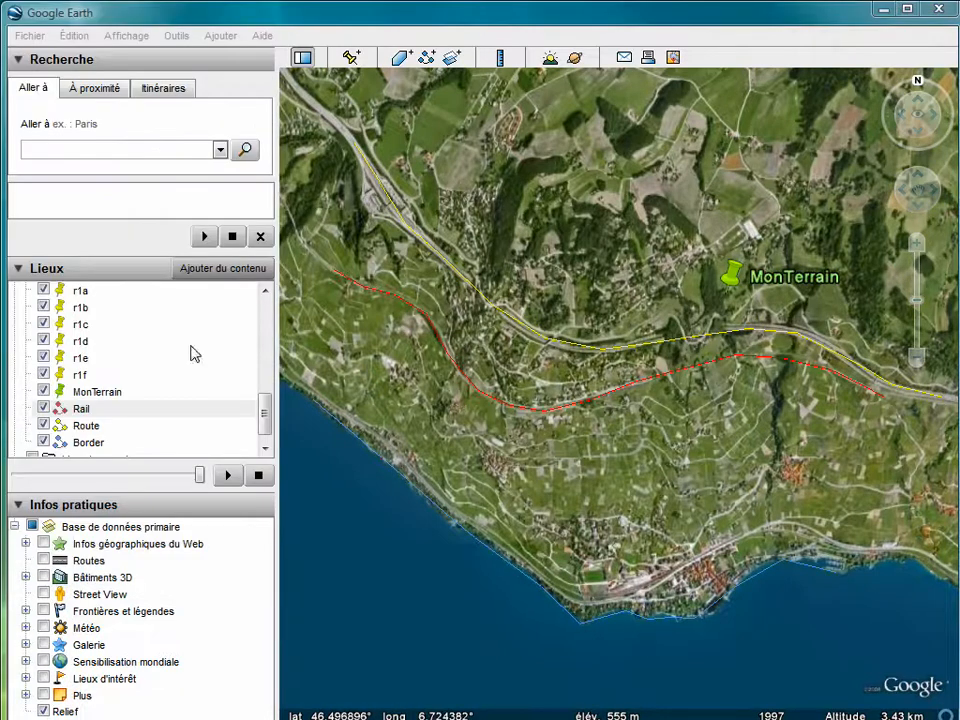
Save the Rail path as a Kml file named Rail in the RouteMarkers folder.
right_click(92, 413)
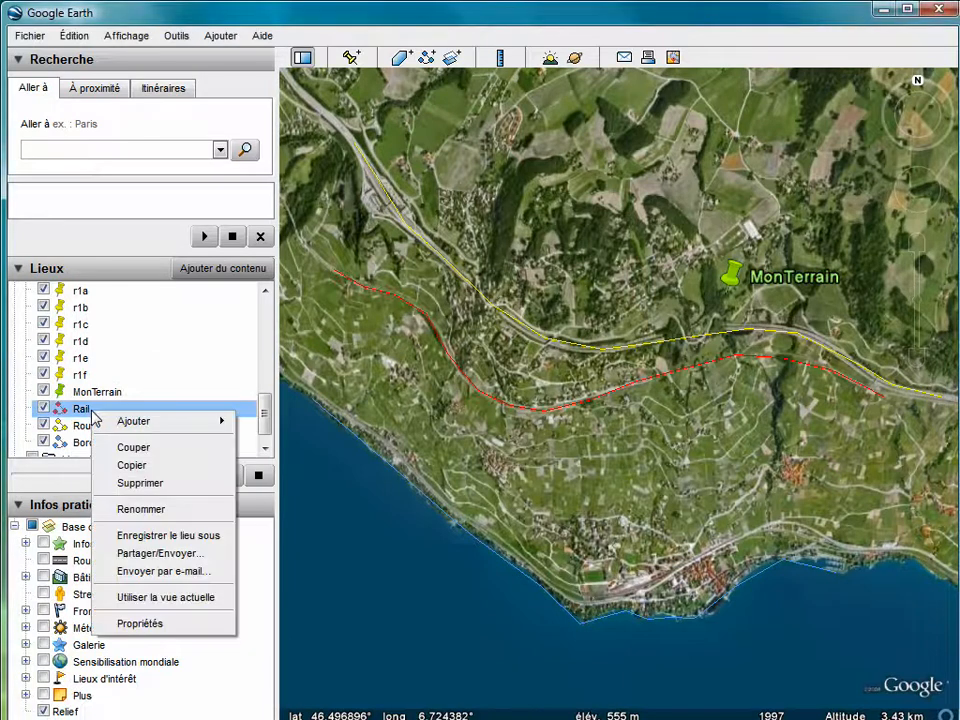
left_click(162, 537)
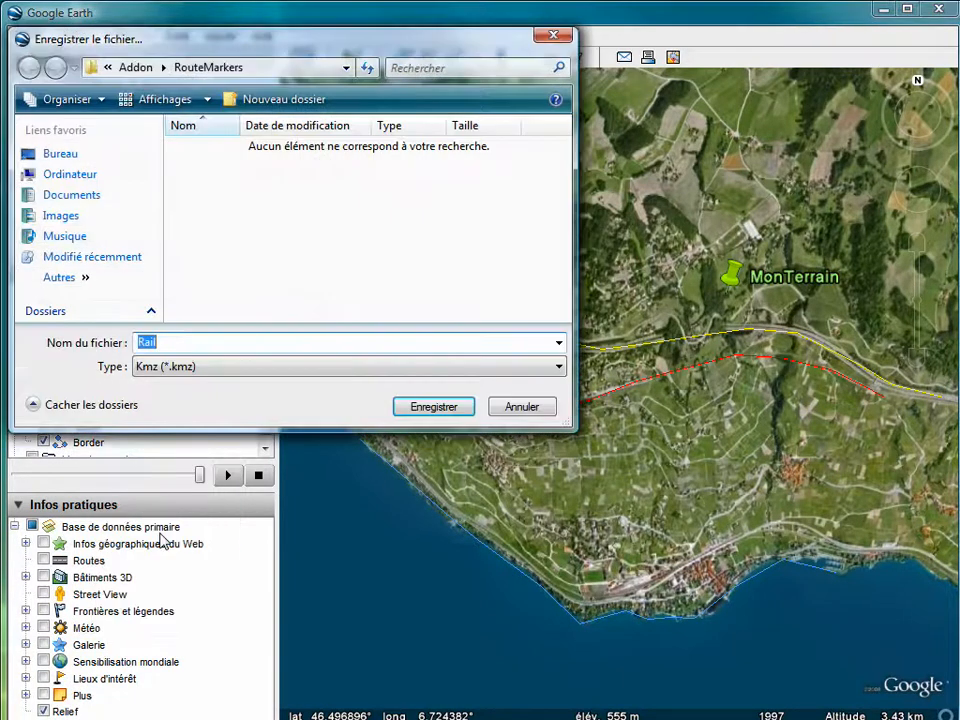
left_click(91, 68)
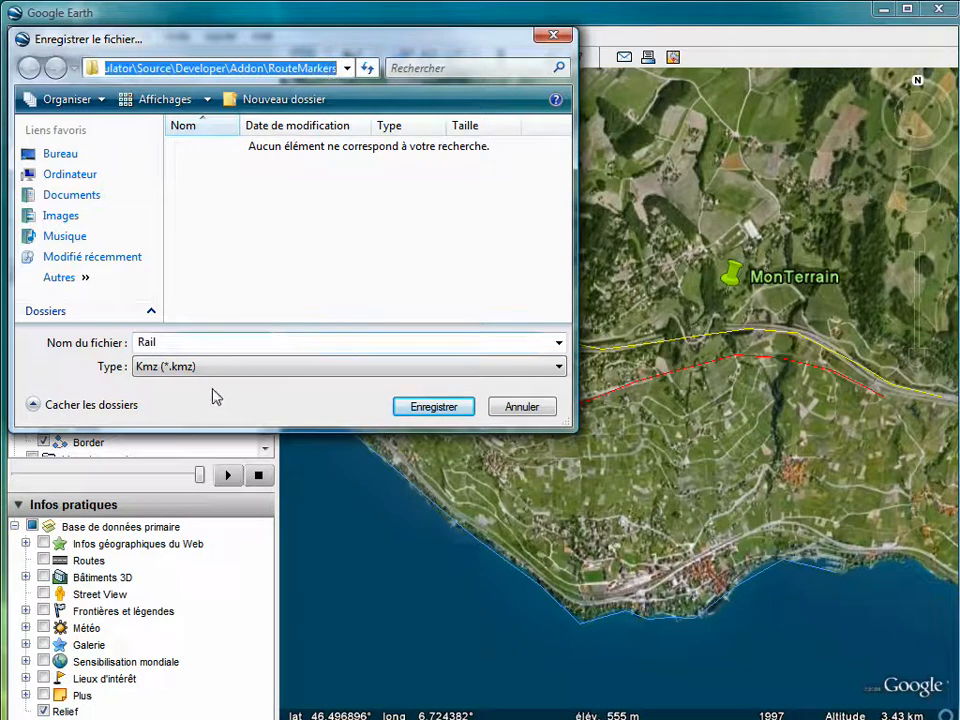
left_click(562, 370)
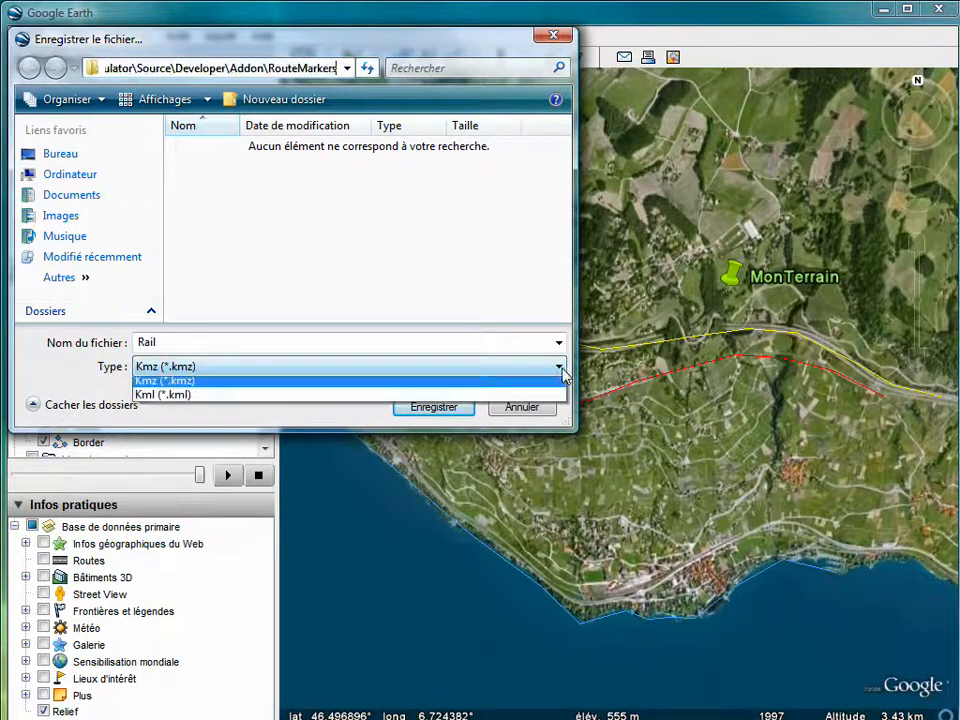
left_click(147, 400)
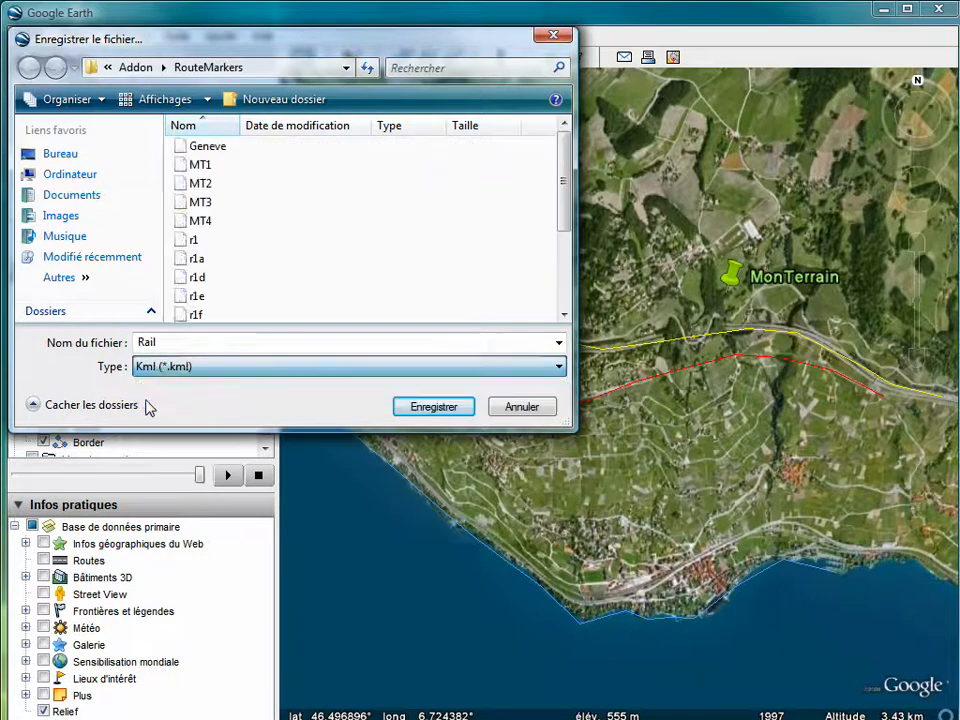
left_click(447, 412)
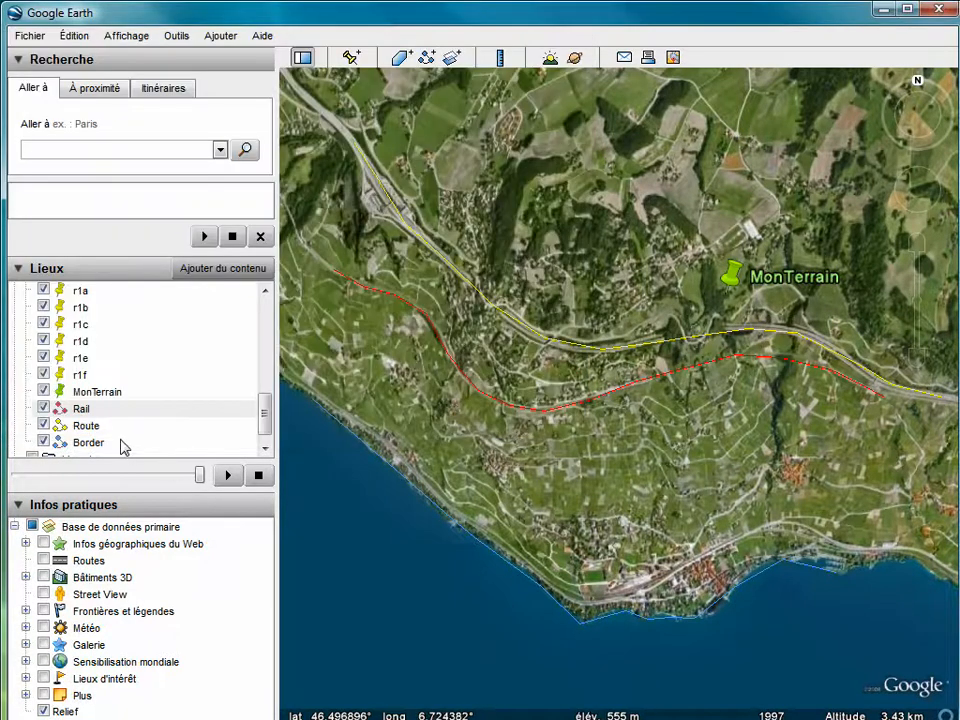
Save the Route path as a Kml file named Route in the RouteMarkers folder.
left_click(88, 426)
right_click(92, 430)
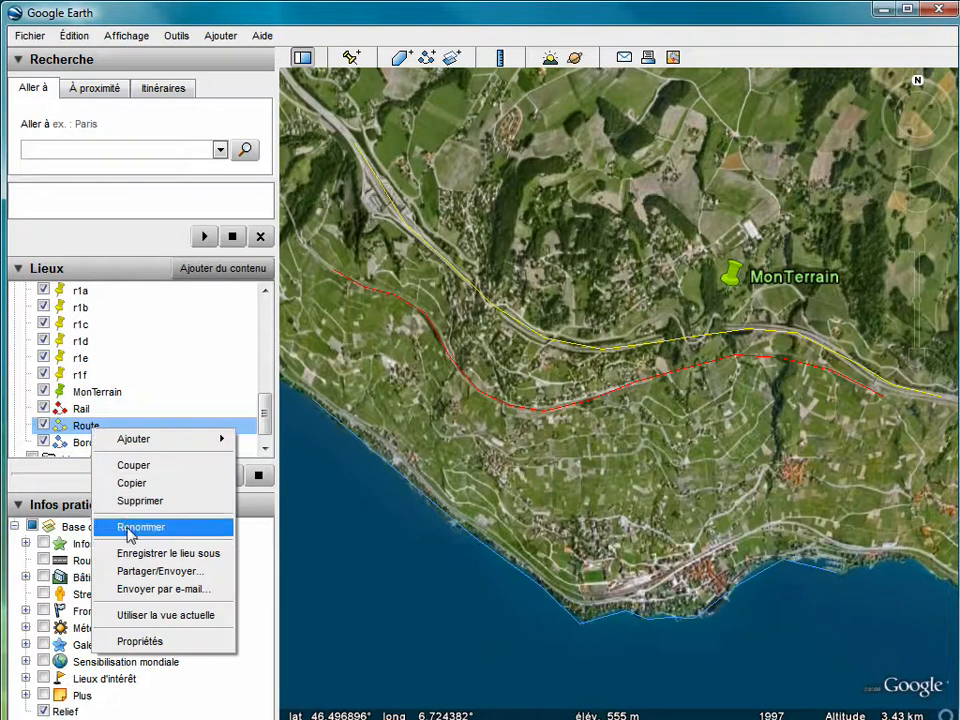
left_click(133, 560)
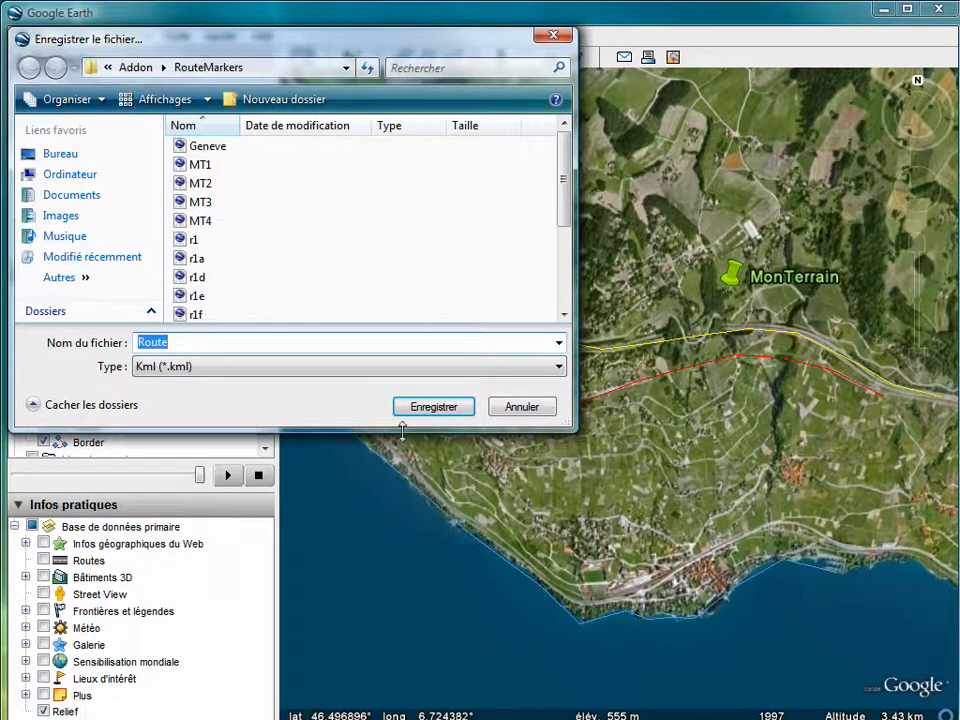
left_click(421, 410)
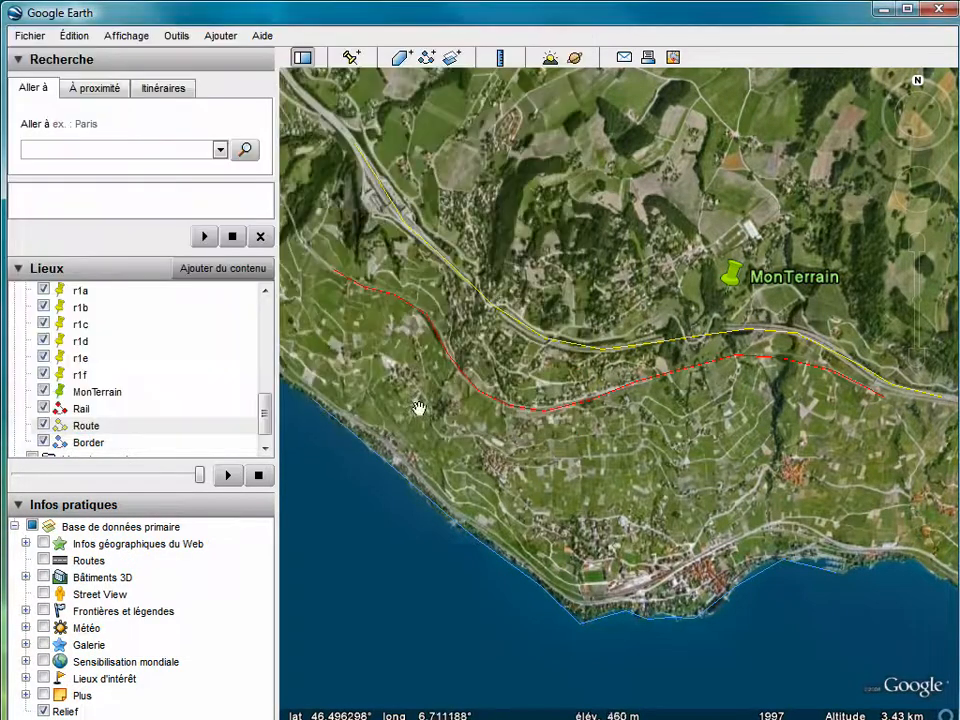
Save the Border path as a Kml file named Border in the RouteMarkers folder.
right_click(90, 443)
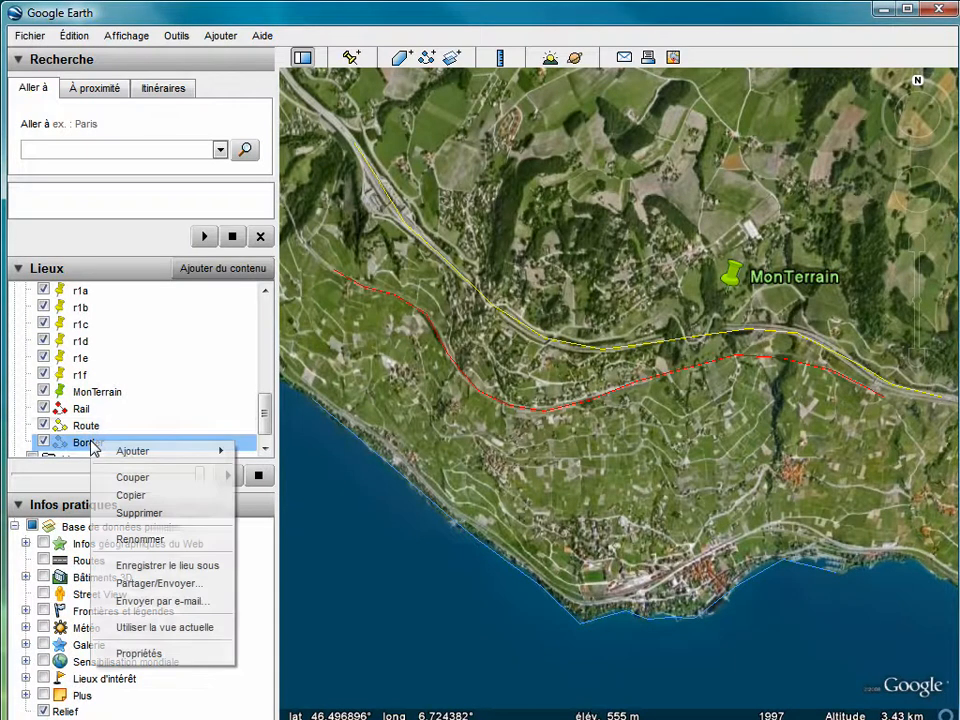
left_click(153, 568)
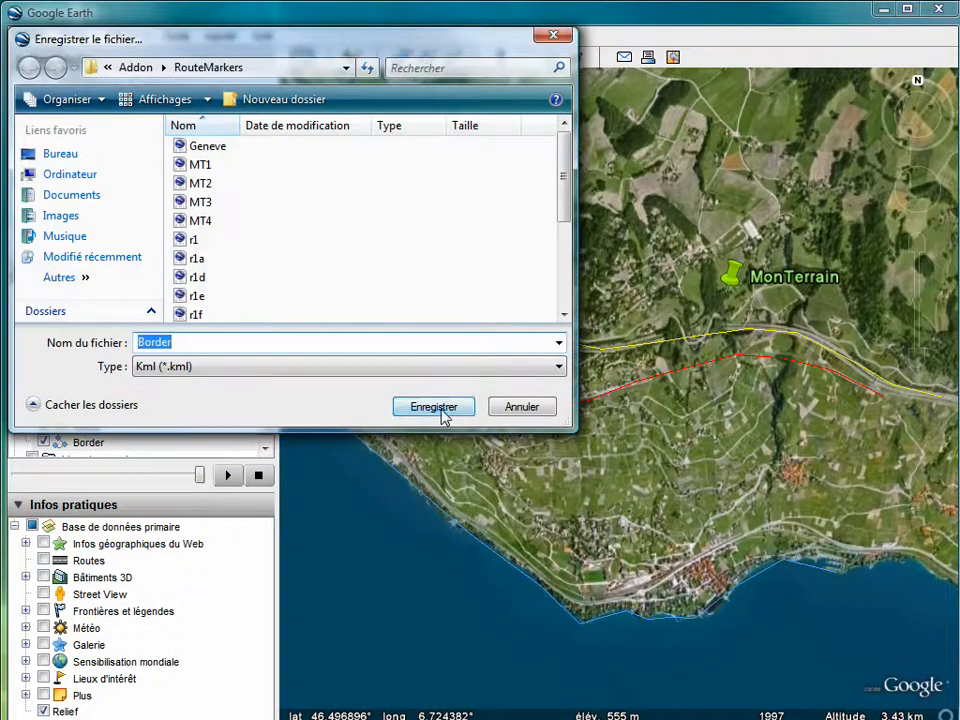
left_click(433, 407)
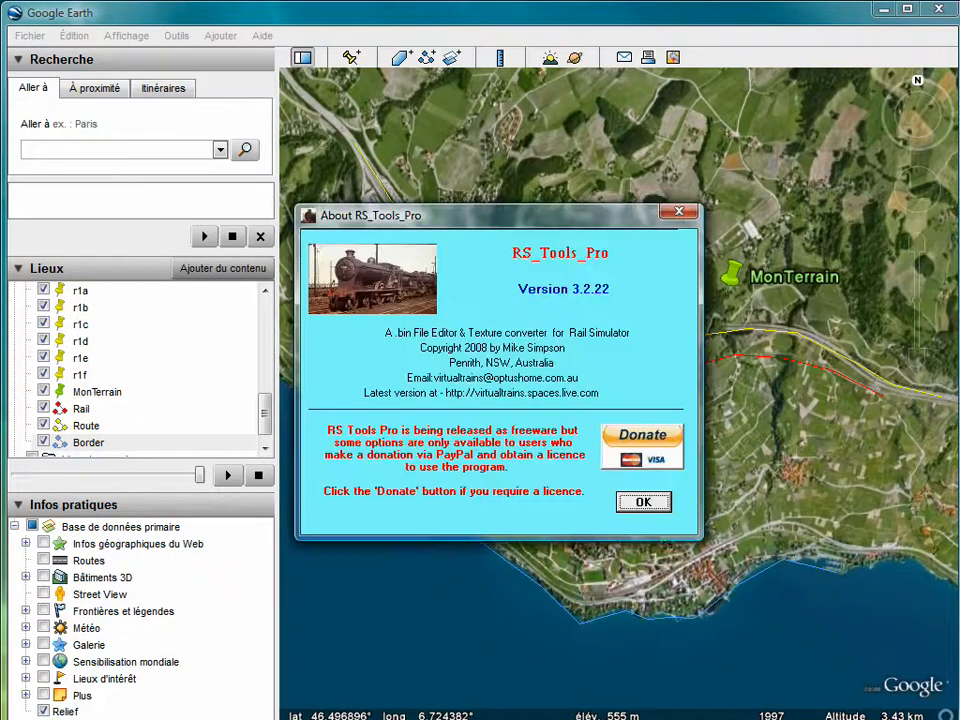
In RS_Tools_Pro, convert the Rail marker file from the RouteMarkers folder into a RailSim marker .csv file named Rail.
left_click(658, 504)
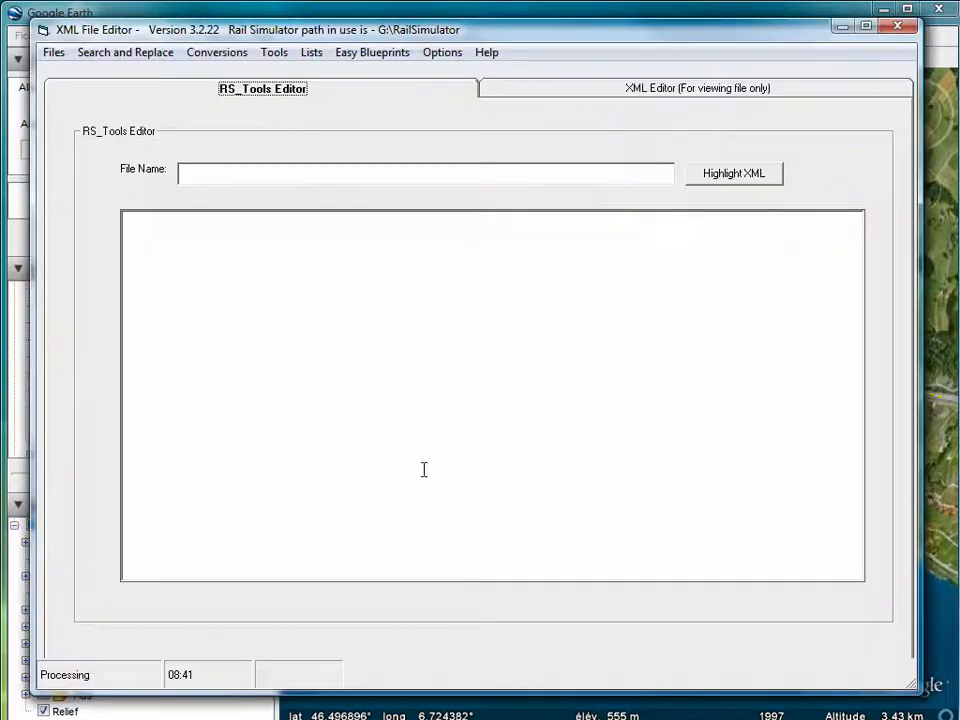
left_click(273, 52)
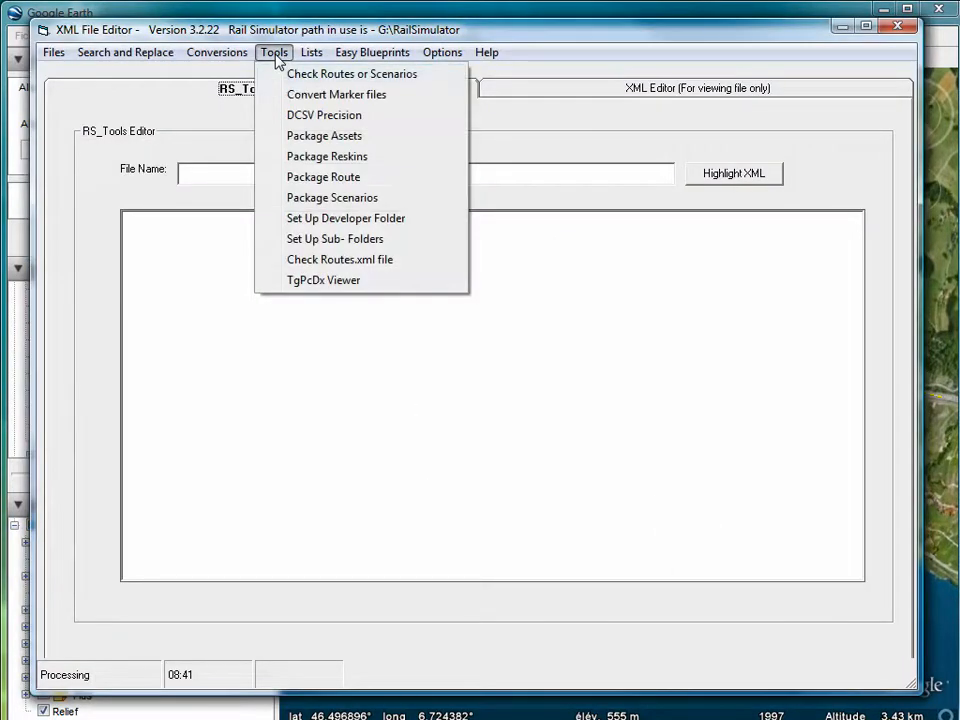
left_click(293, 96)
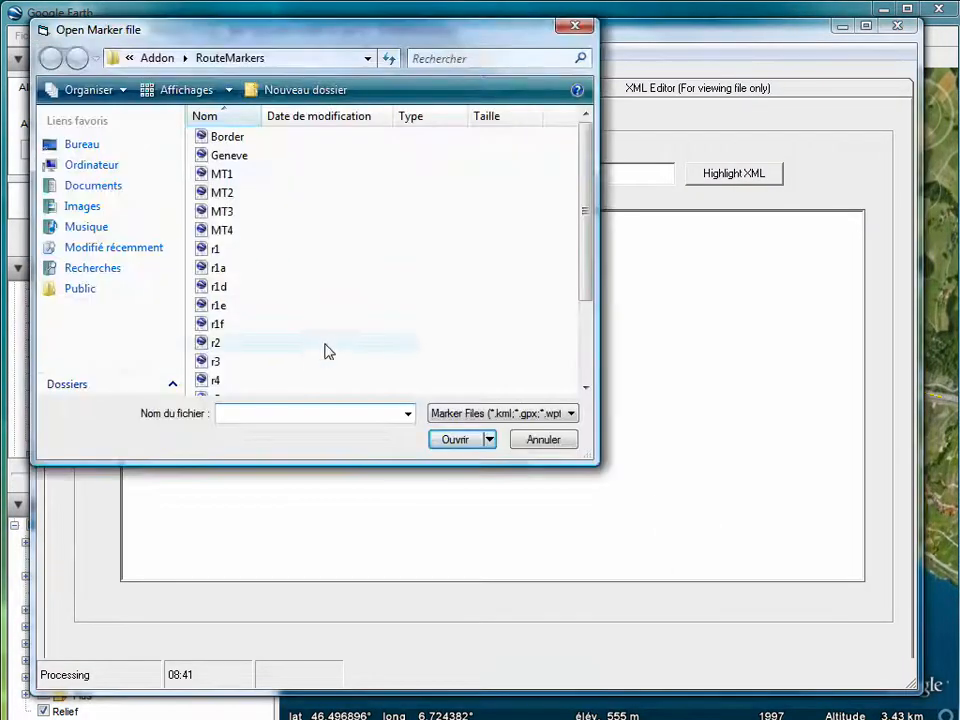
left_click(585, 347)
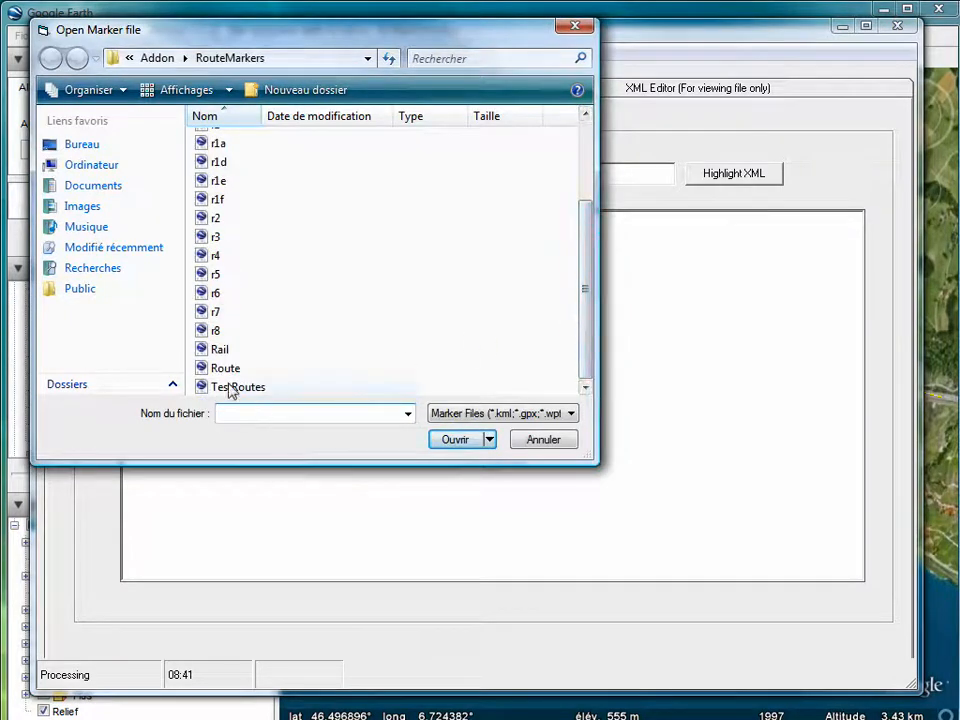
left_click(217, 349)
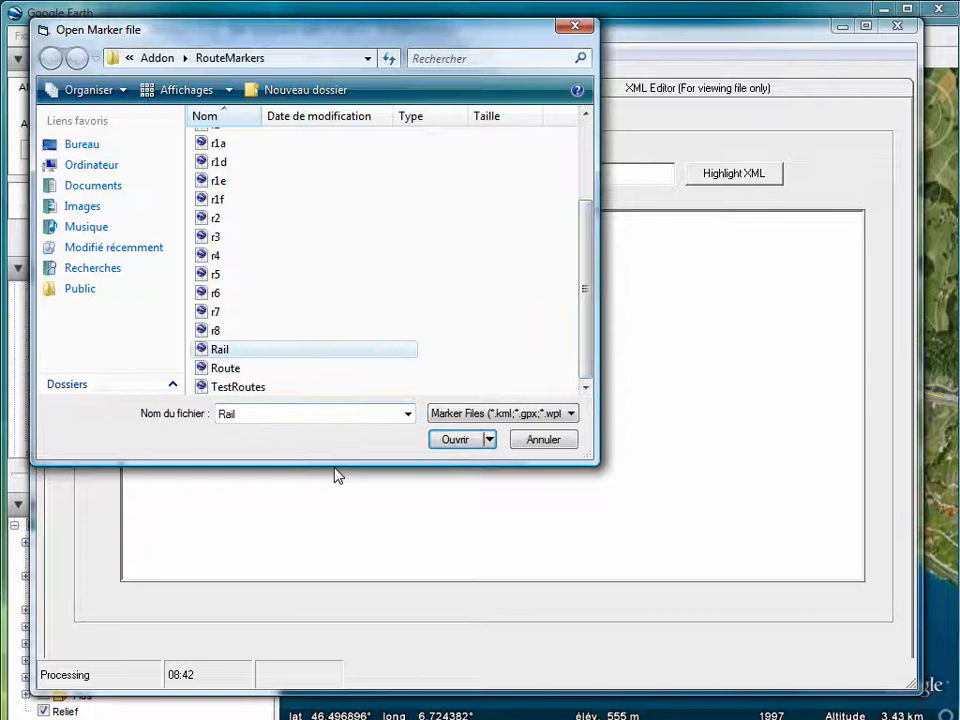
left_click(455, 442)
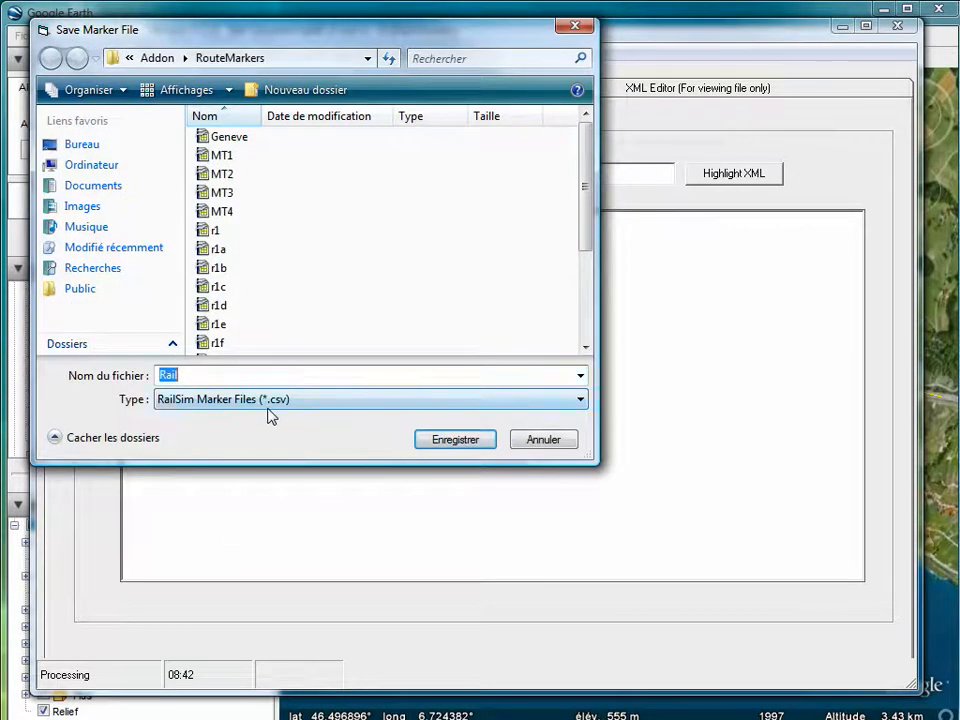
left_click(465, 444)
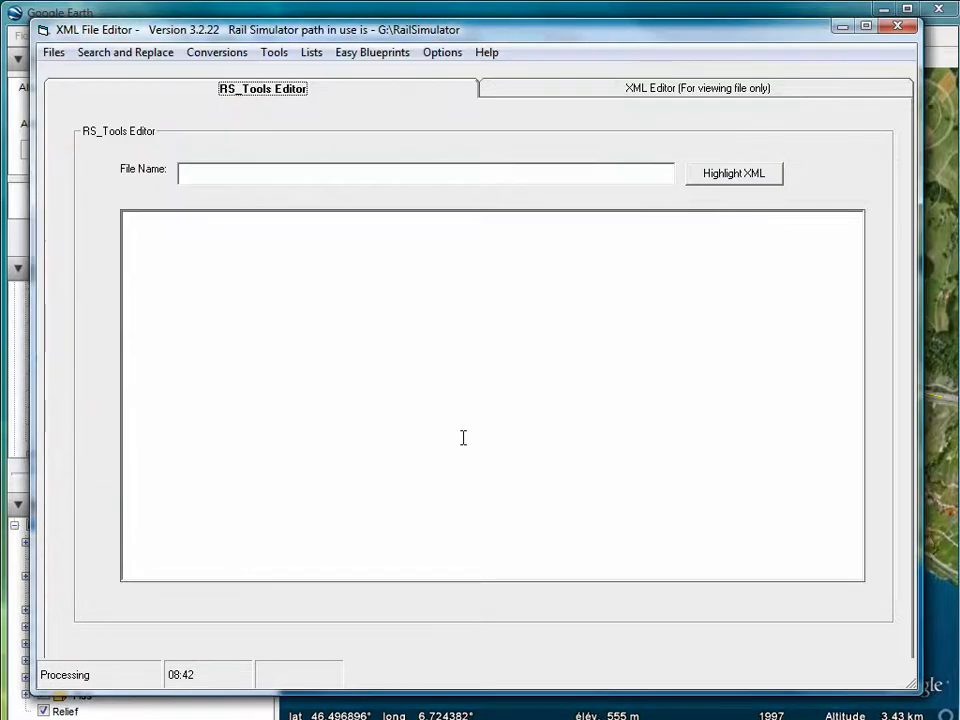
Convert the Border marker file into a RailSim marker .csv file in the RouteMarkers folder.
left_click(271, 57)
left_click(279, 94)
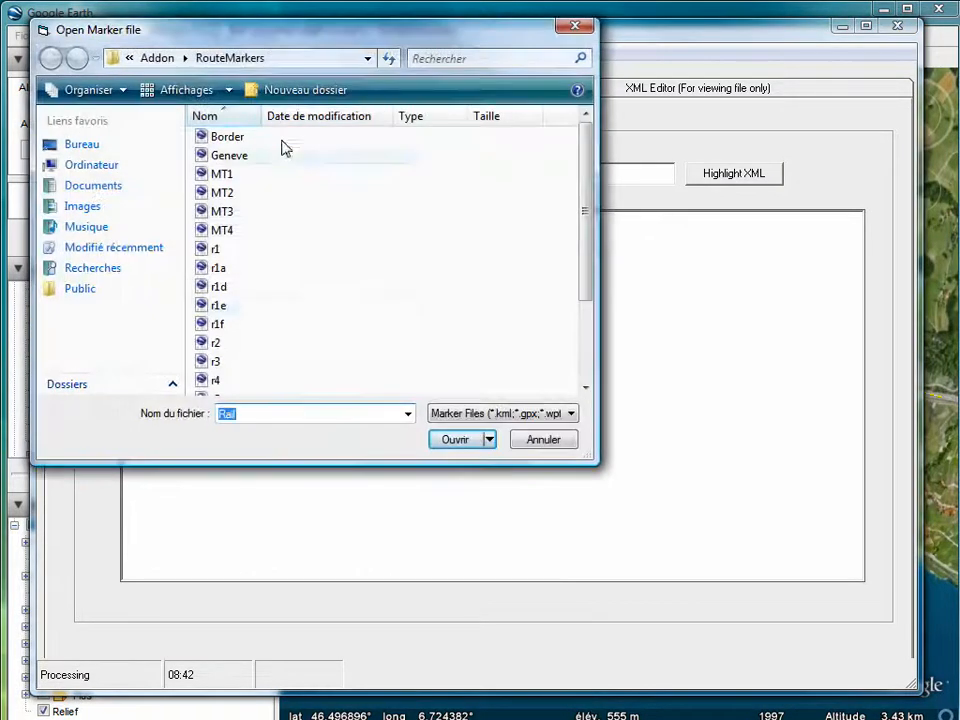
left_click(229, 137)
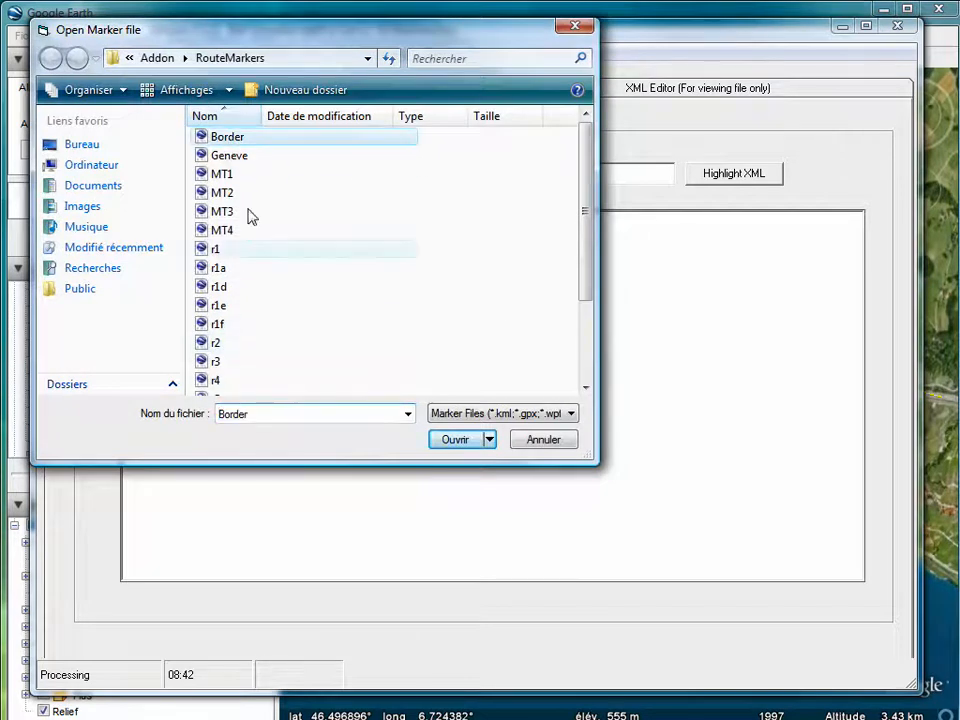
left_click(449, 442)
left_click(457, 441)
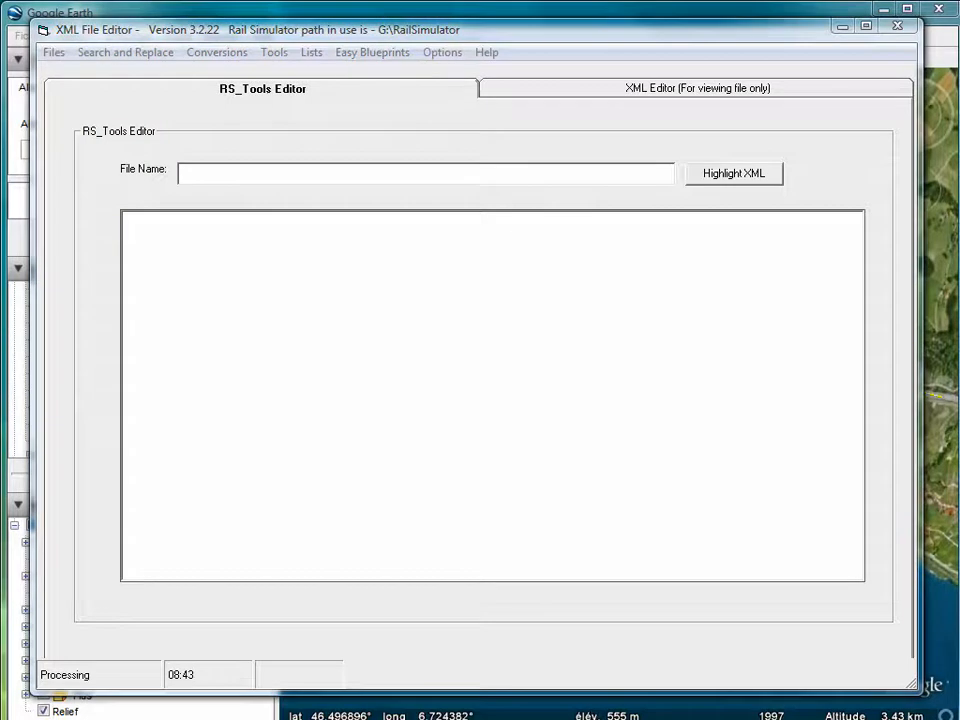
Start a series marker blueprint, choosing G:\RailSimulator\Source\Developer\Addon\RouteMarkers as the RouteMarkers folder.
left_click(374, 55)
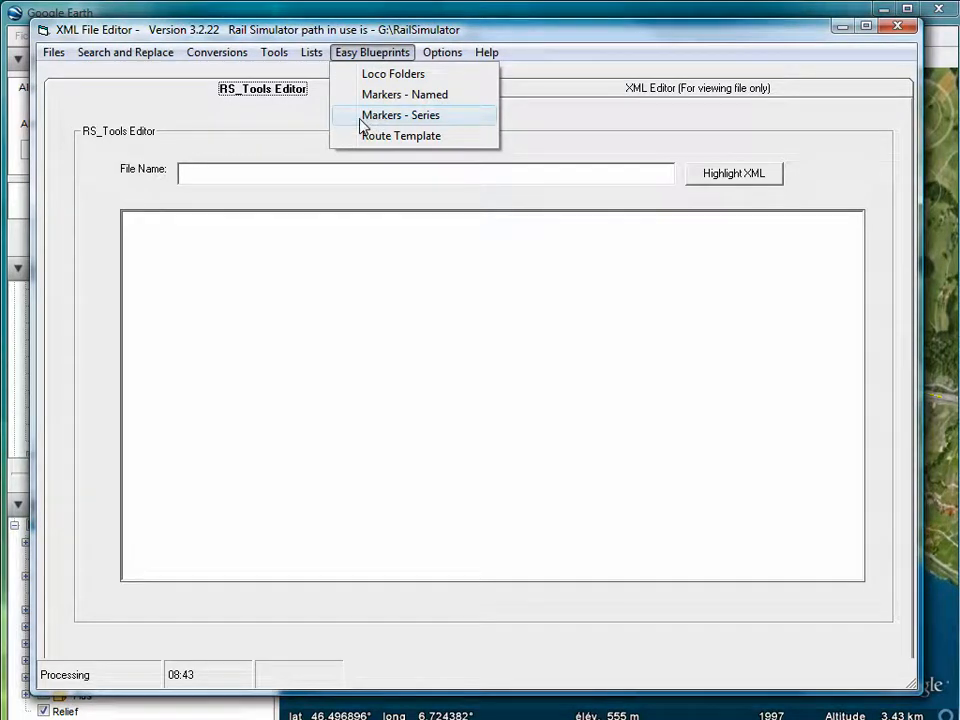
left_click(447, 117)
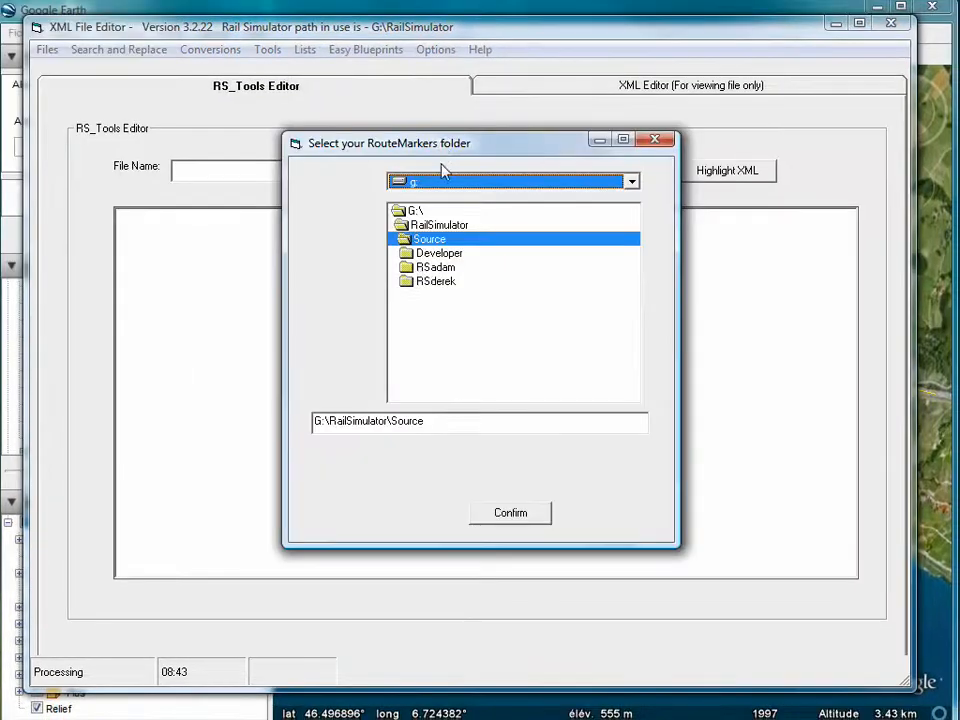
double_click(418, 255)
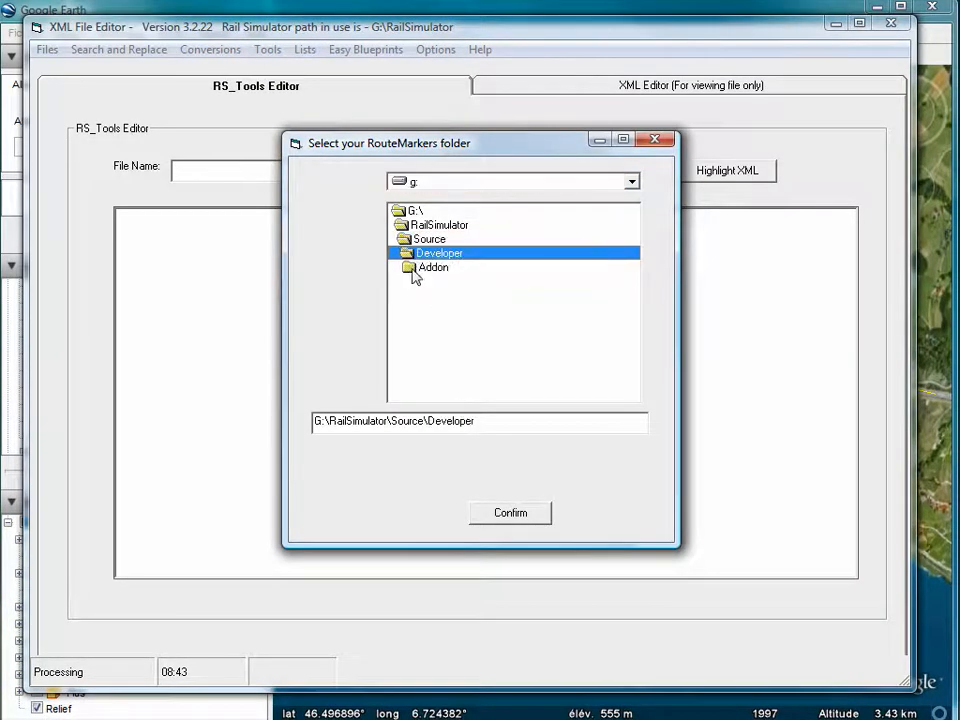
double_click(412, 270)
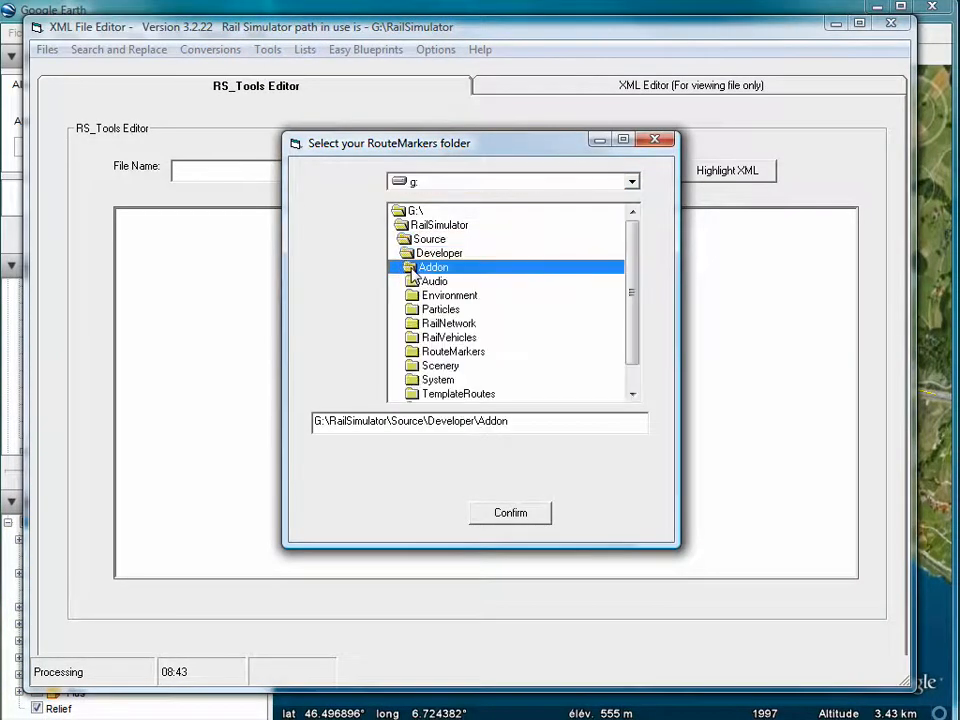
double_click(414, 351)
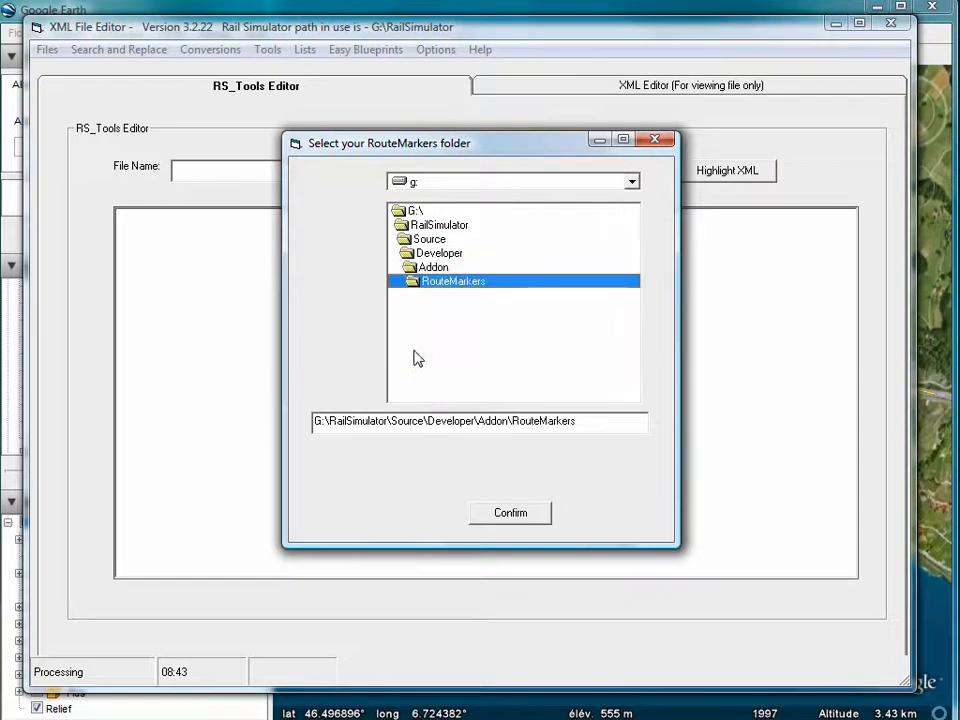
left_click(512, 514)
Make series marker blueprints named Rail, Route and Border, each using the .csv file of the same name, and exit the designer.
left_click_drag(100, 25, 524, 241)
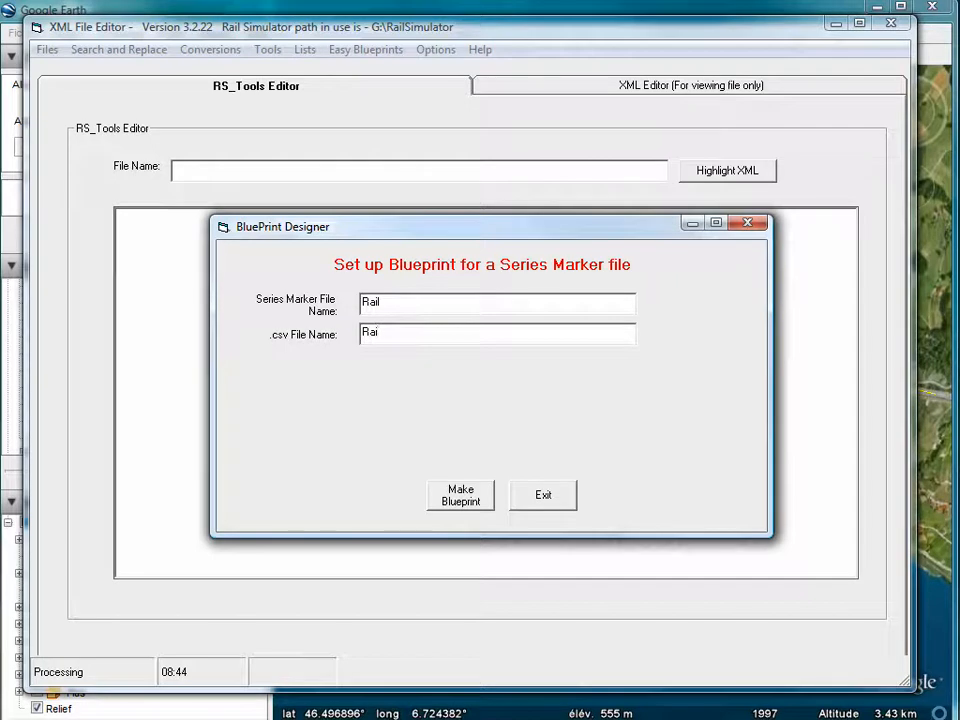
left_click(471, 507)
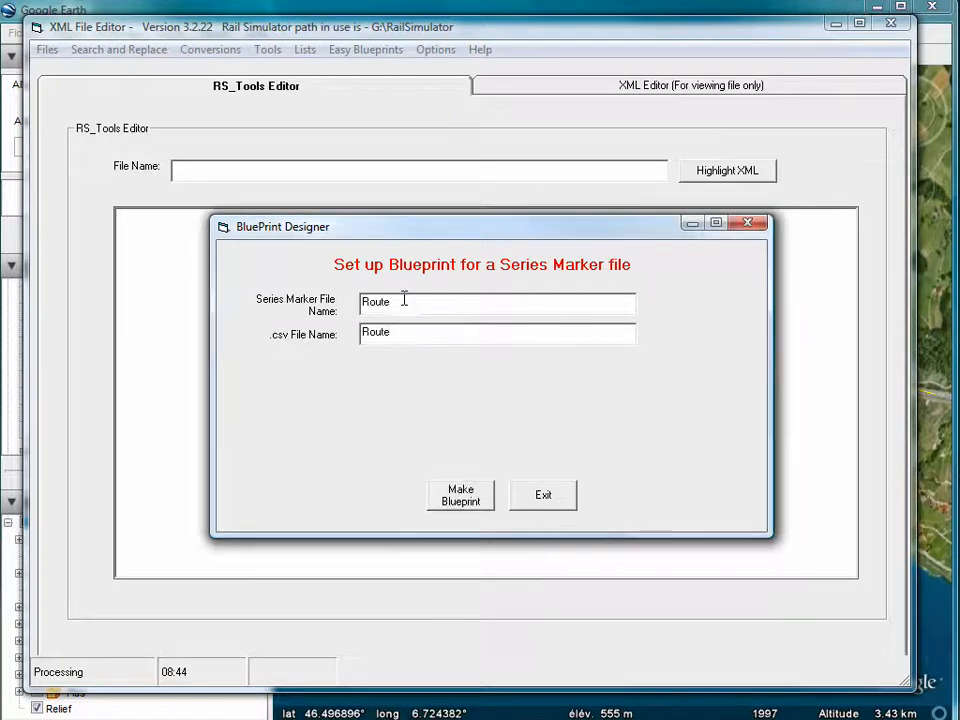
left_click(465, 499)
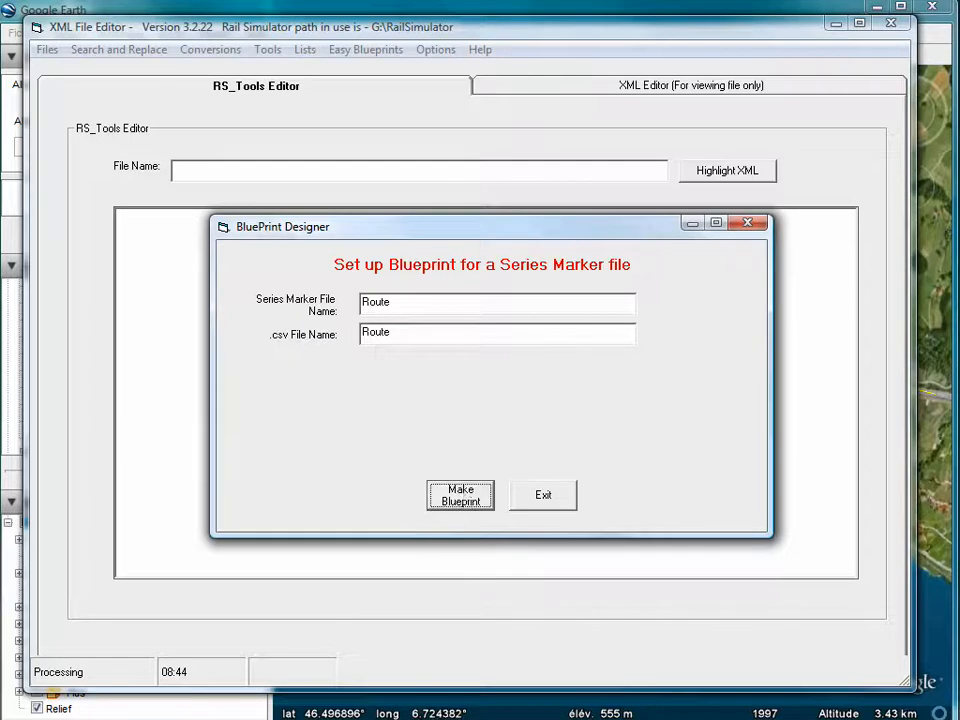
left_click(465, 501)
left_click(530, 499)
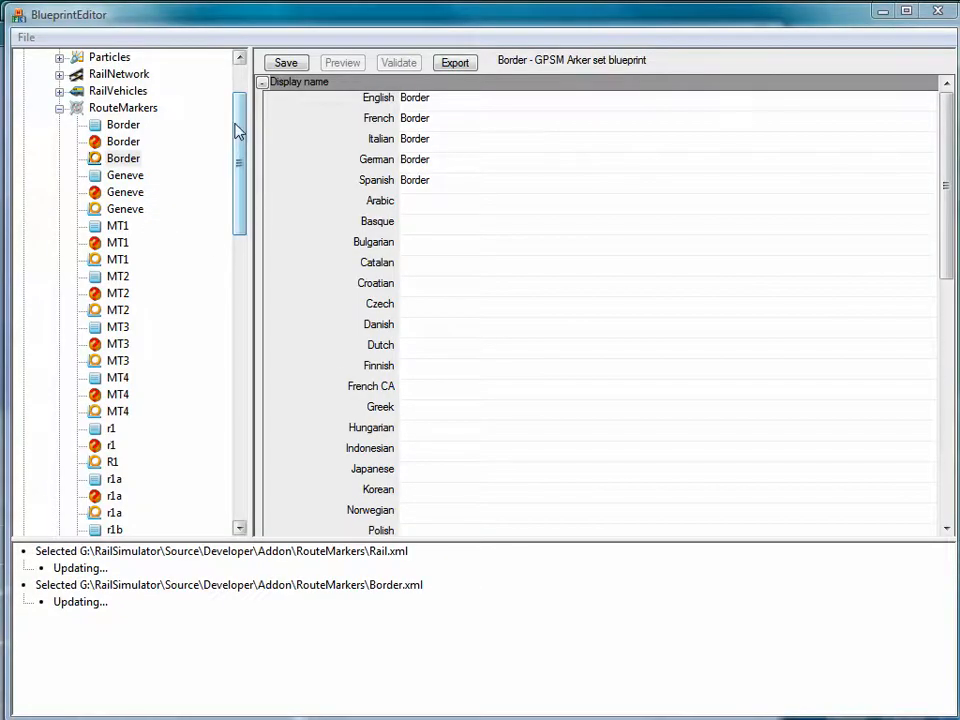
In BlueprintEditor, set the series colour of the Rail marker set blueprint to pure red and save the change.
left_click_drag(238, 127, 238, 90)
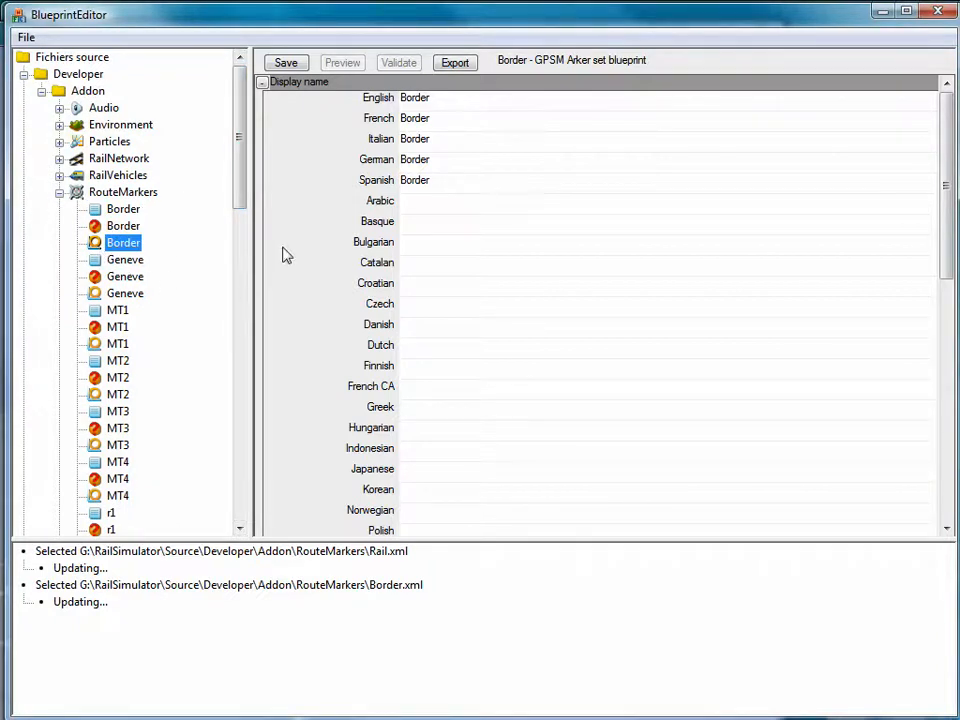
left_click_drag(240, 167, 240, 488)
left_click(112, 209)
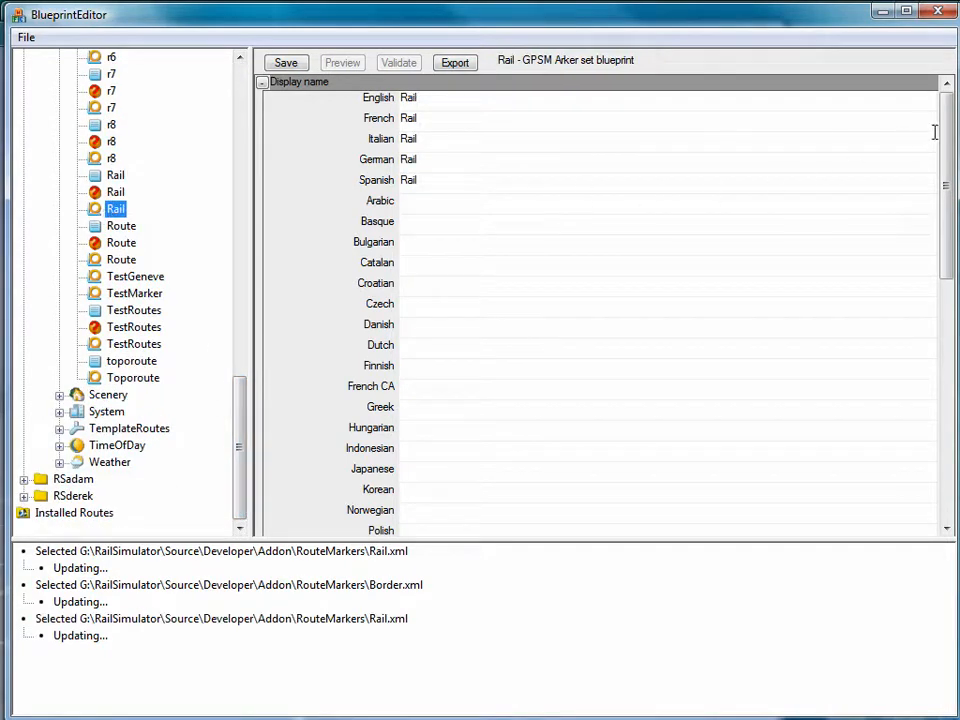
left_click_drag(947, 157, 945, 429)
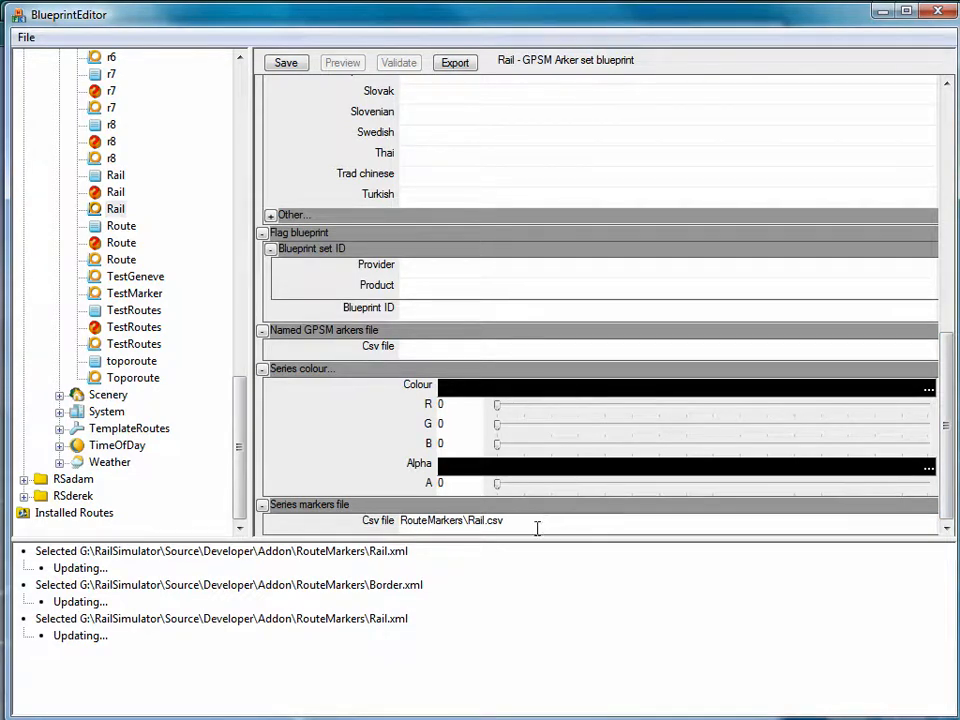
left_click(513, 392)
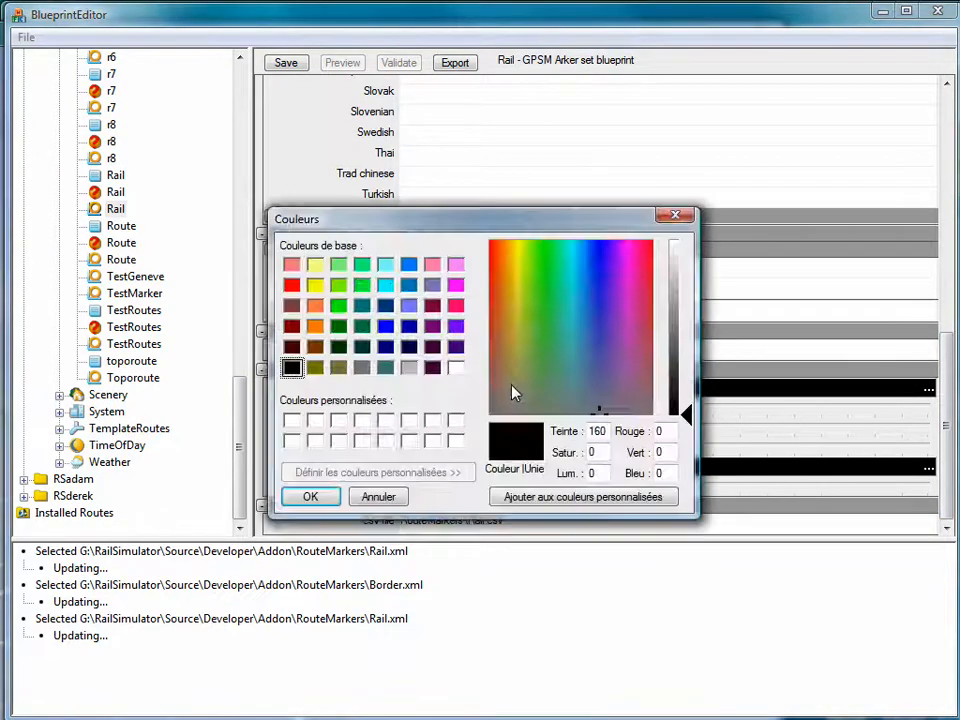
left_click(291, 287)
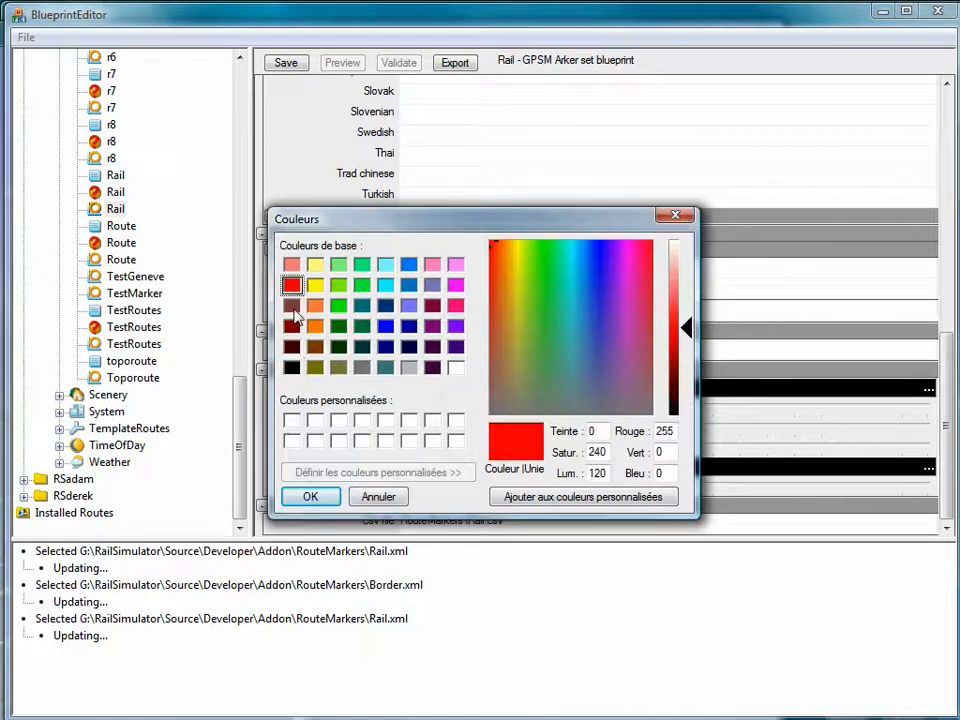
left_click(307, 497)
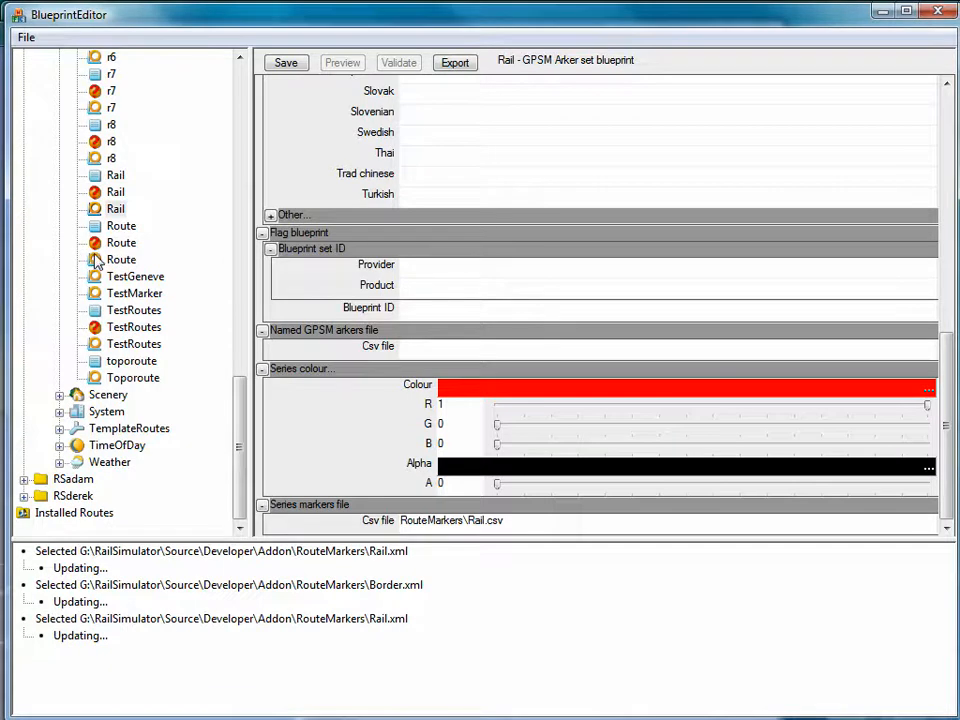
left_click(96, 193)
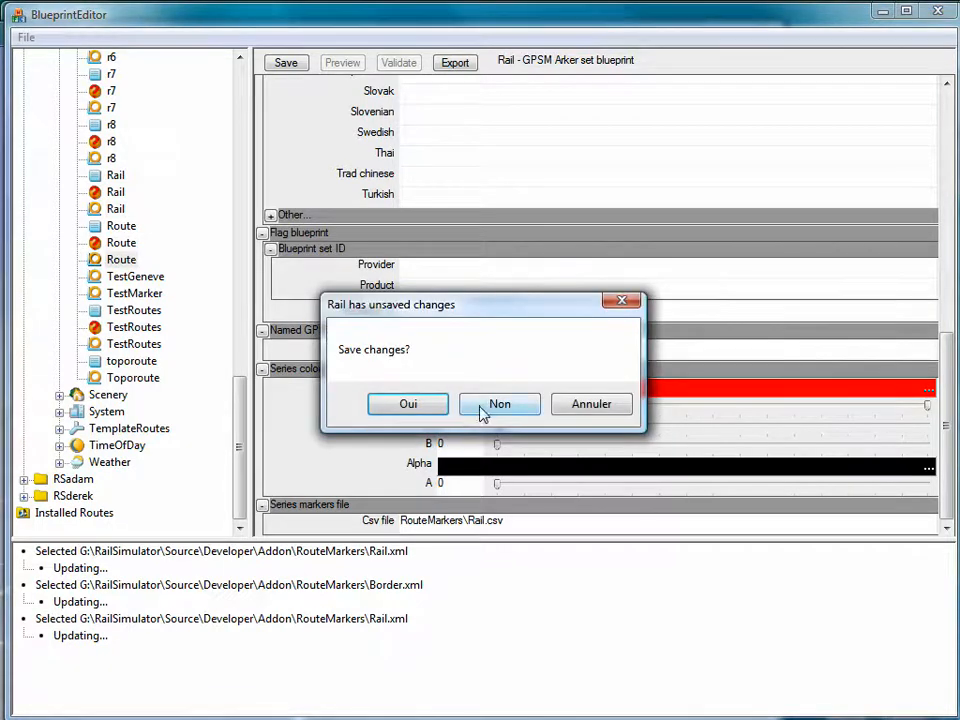
left_click(409, 405)
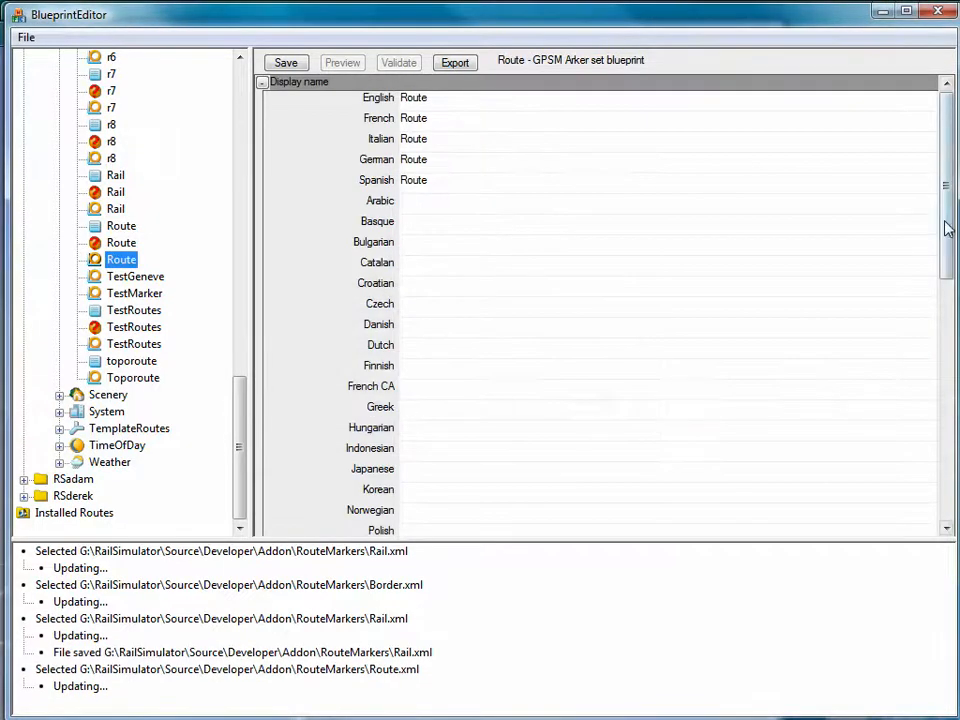
Set the series colour of the Route marker set blueprint to yellow and save the blueprint.
left_click_drag(951, 221, 953, 456)
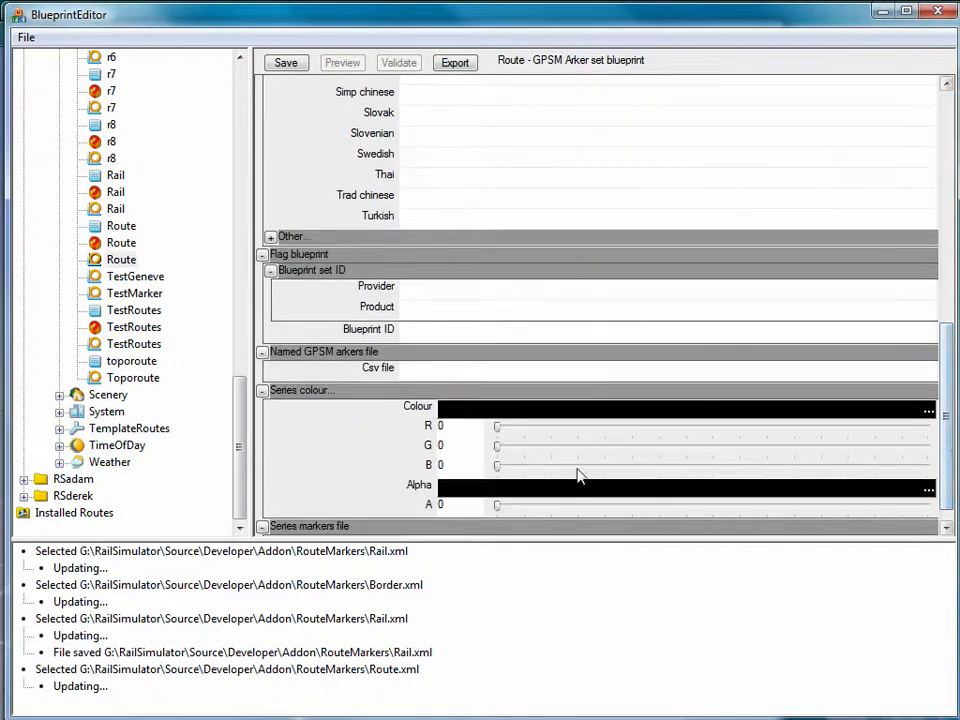
left_click(487, 415)
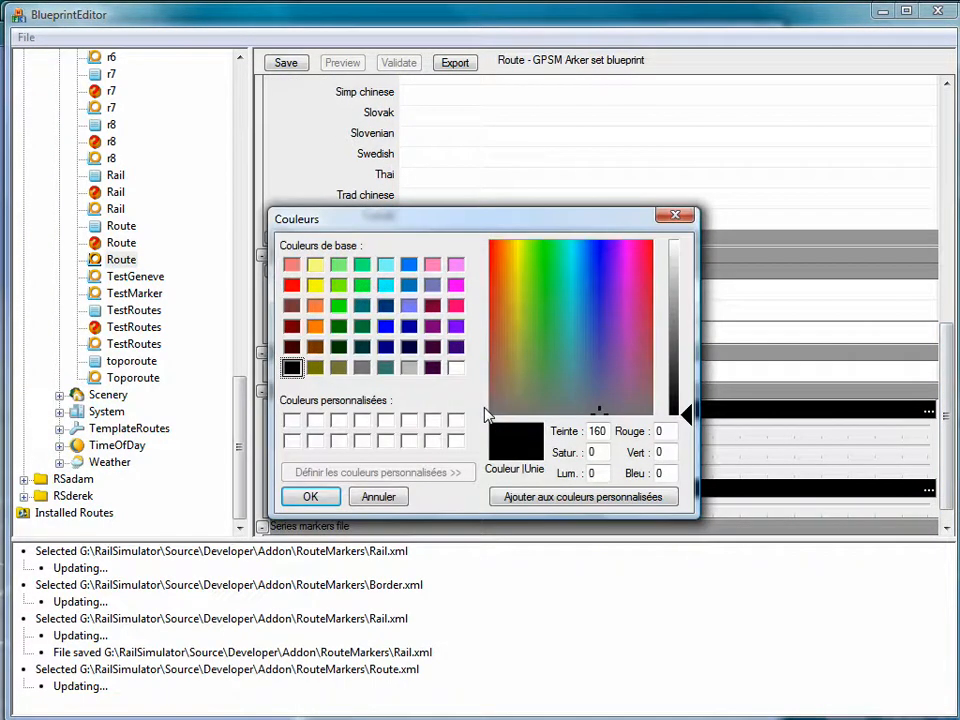
left_click(317, 287)
left_click(313, 499)
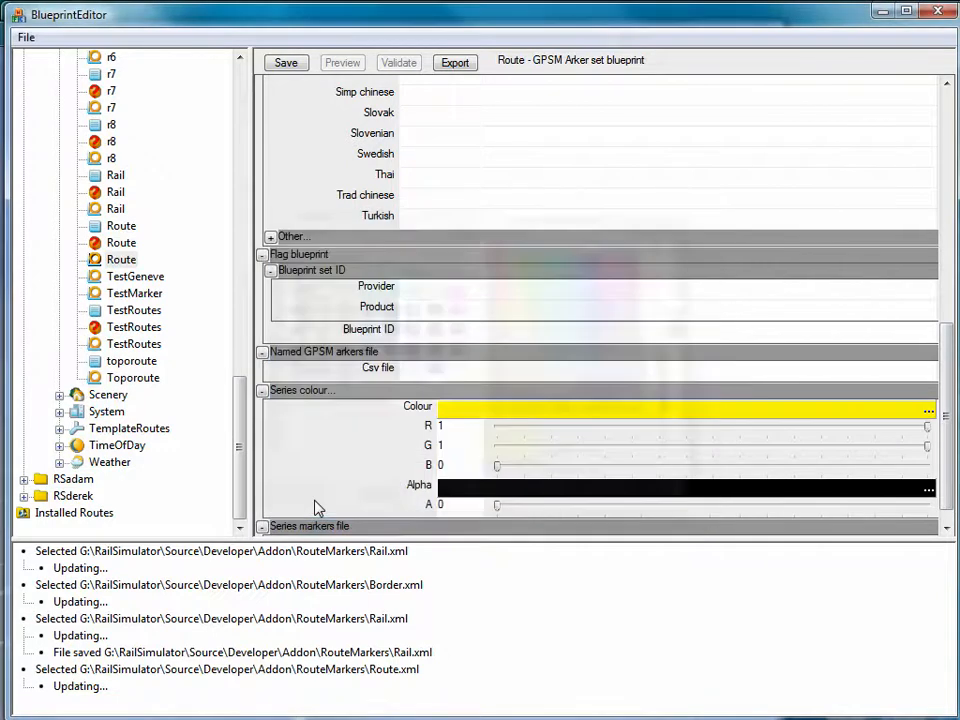
left_click(290, 64)
Set the series colour of the Border marker set blueprint to cyan and save the blueprint.
left_click(241, 196)
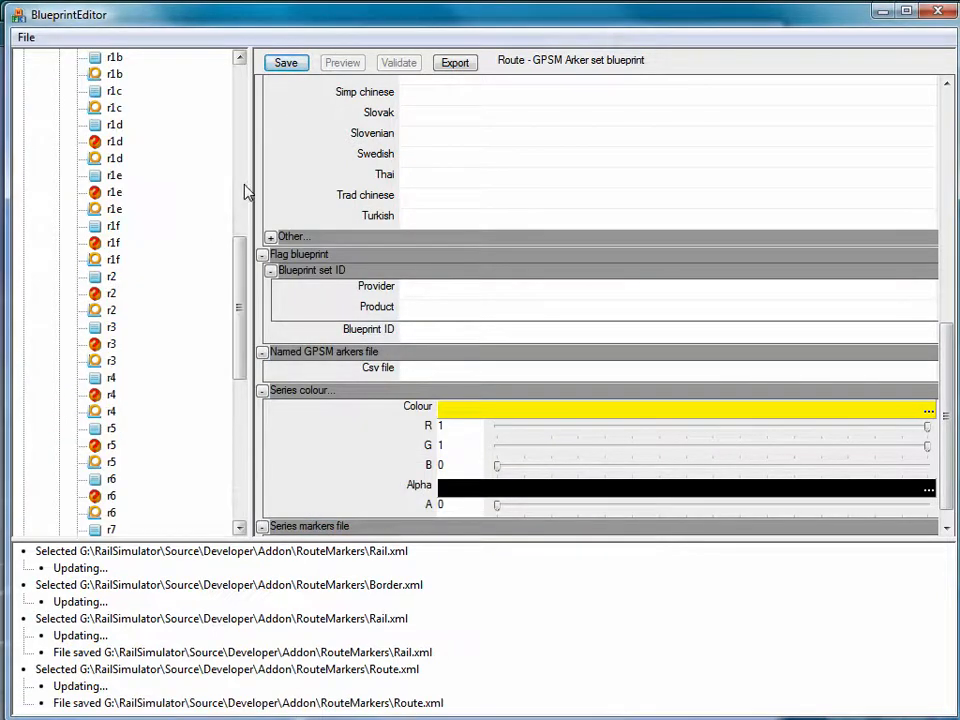
left_click(242, 144)
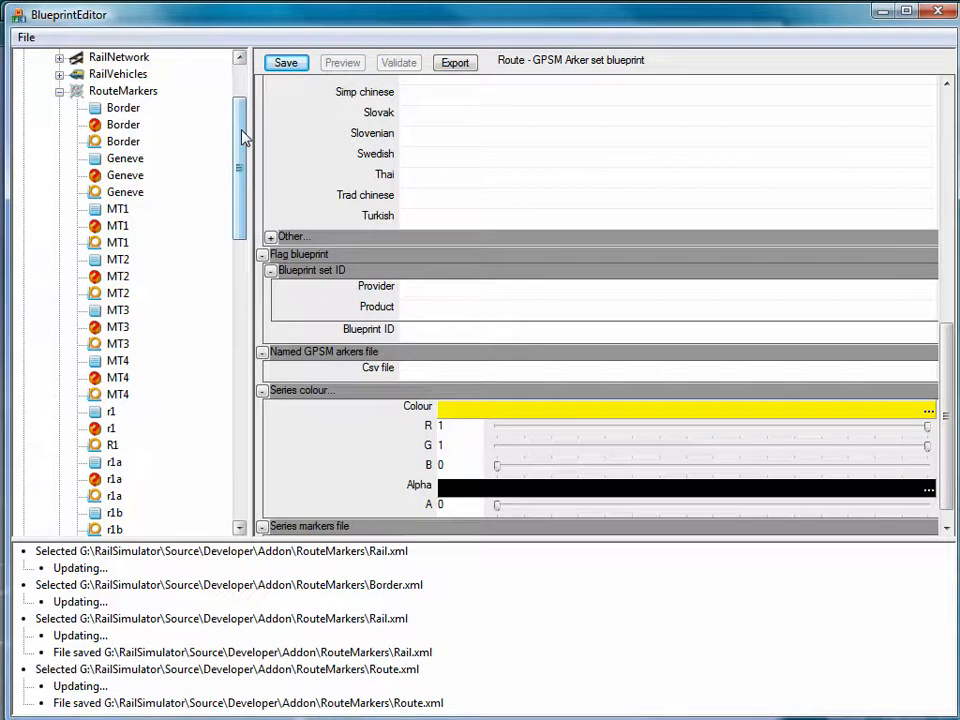
left_click(112, 141)
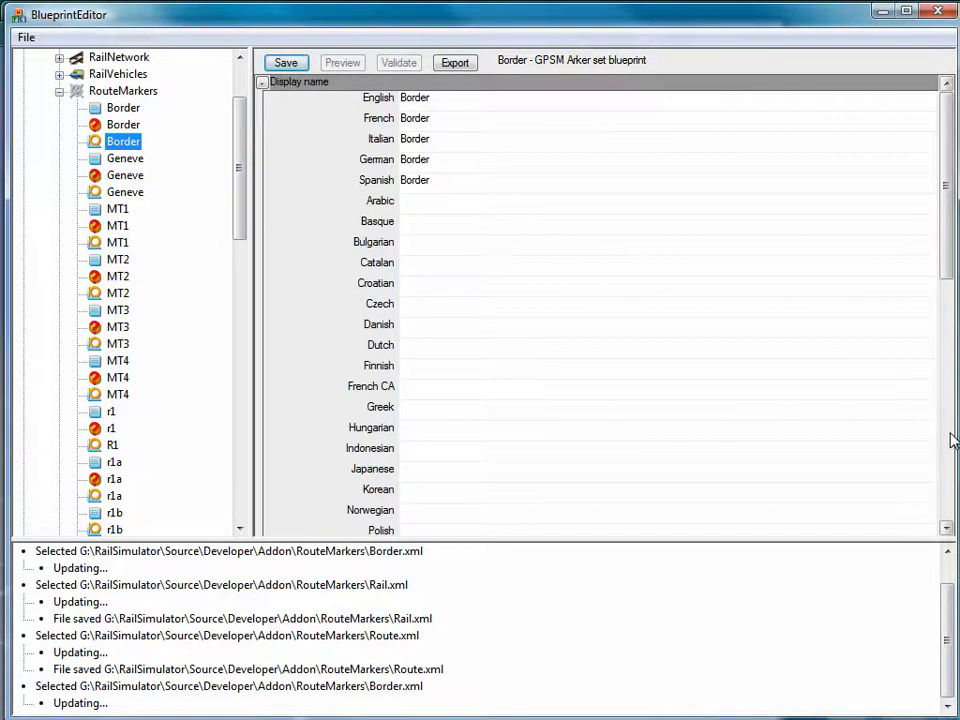
left_click(945, 427)
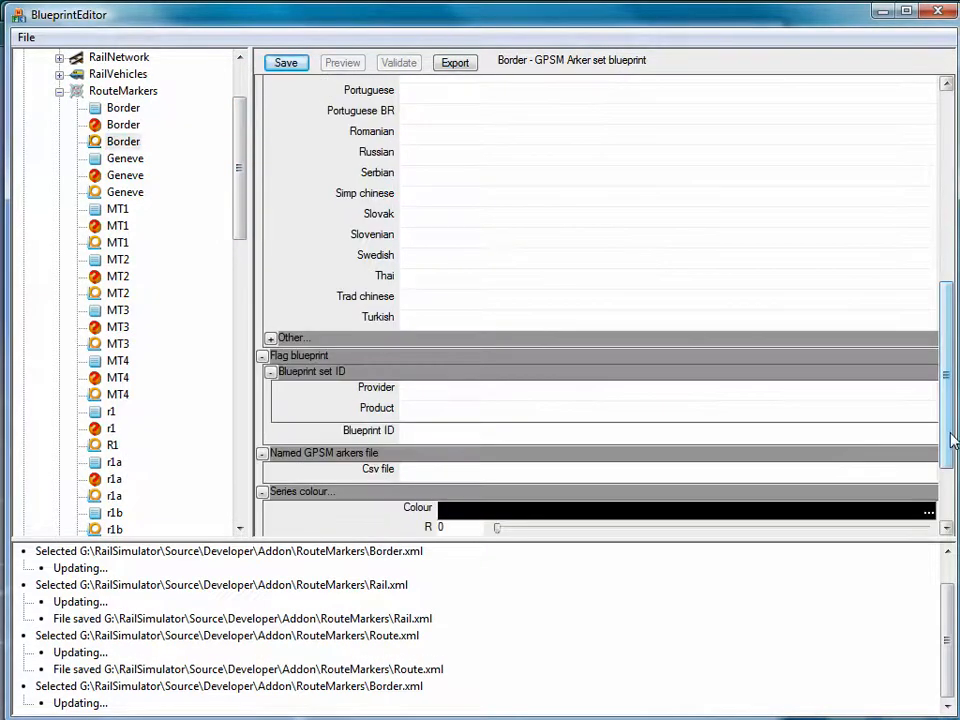
left_click(474, 516)
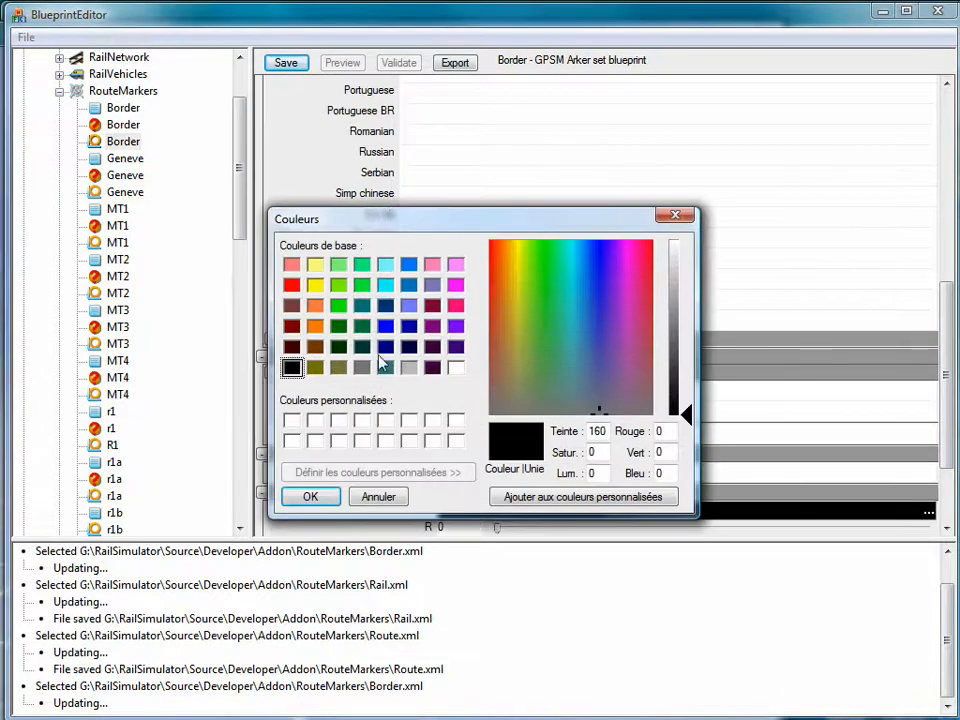
left_click(385, 285)
left_click(311, 497)
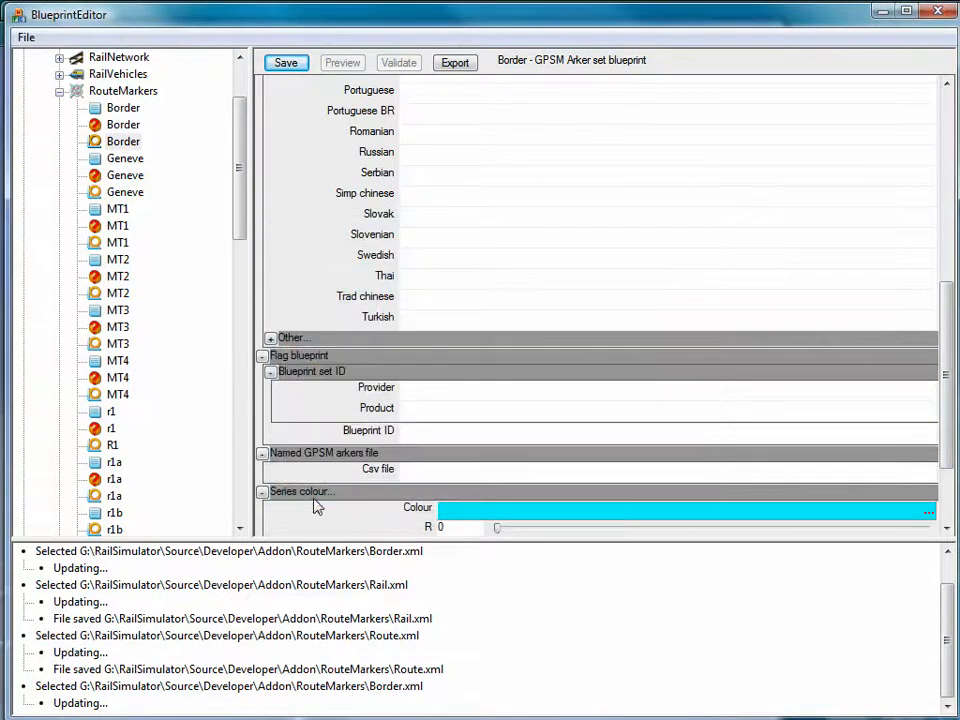
left_click(284, 66)
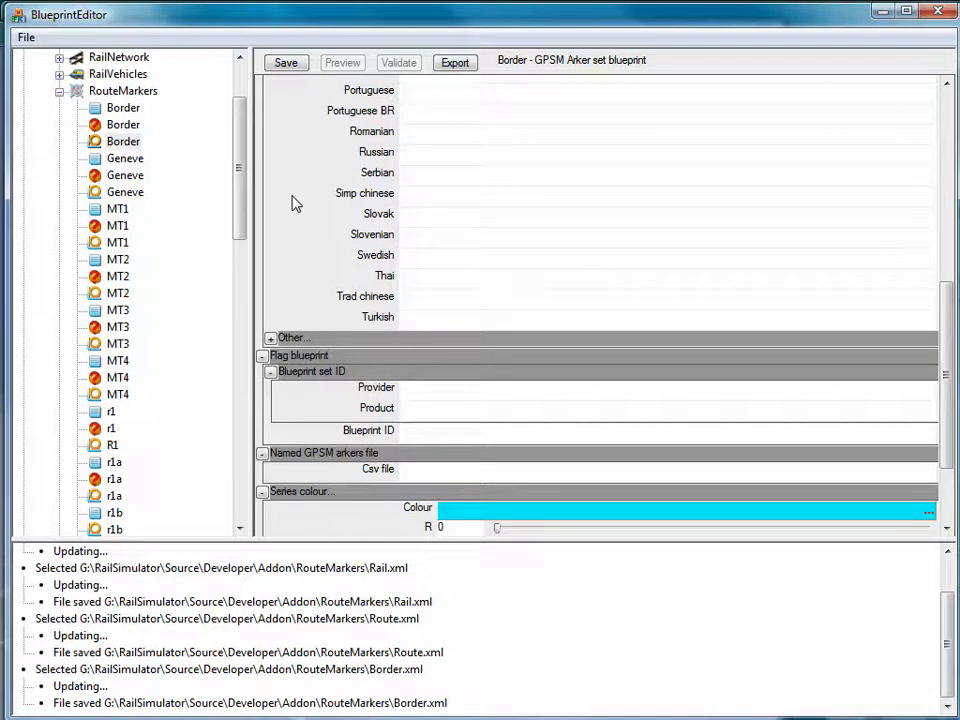
Export the Border, Route and Rail marker set blueprints one after the other.
left_click(104, 144)
left_click(454, 66)
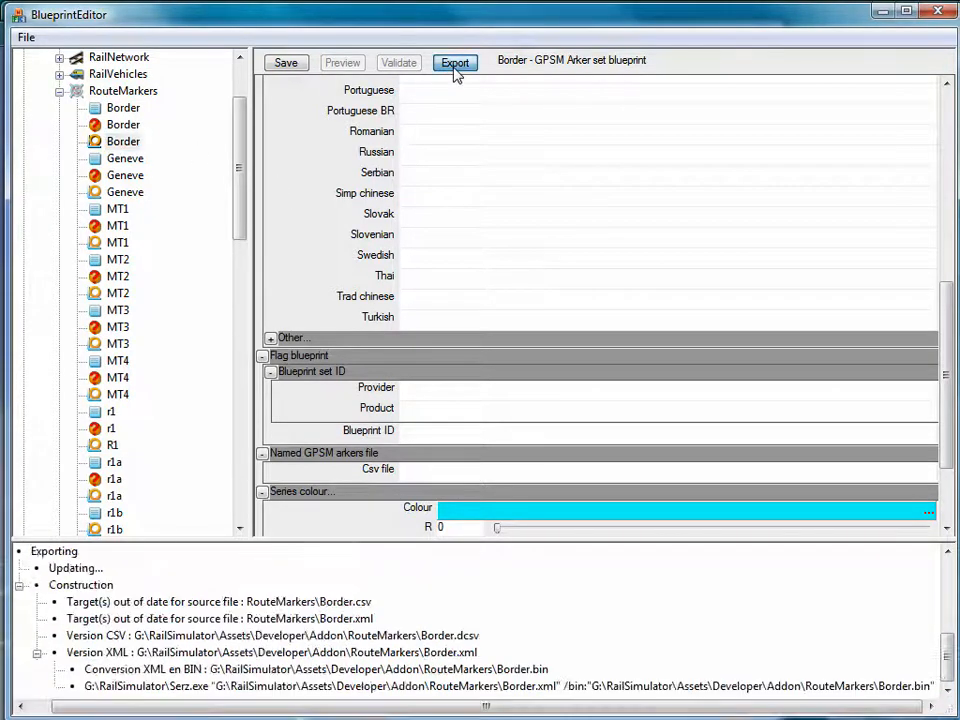
left_click_drag(240, 167, 242, 435)
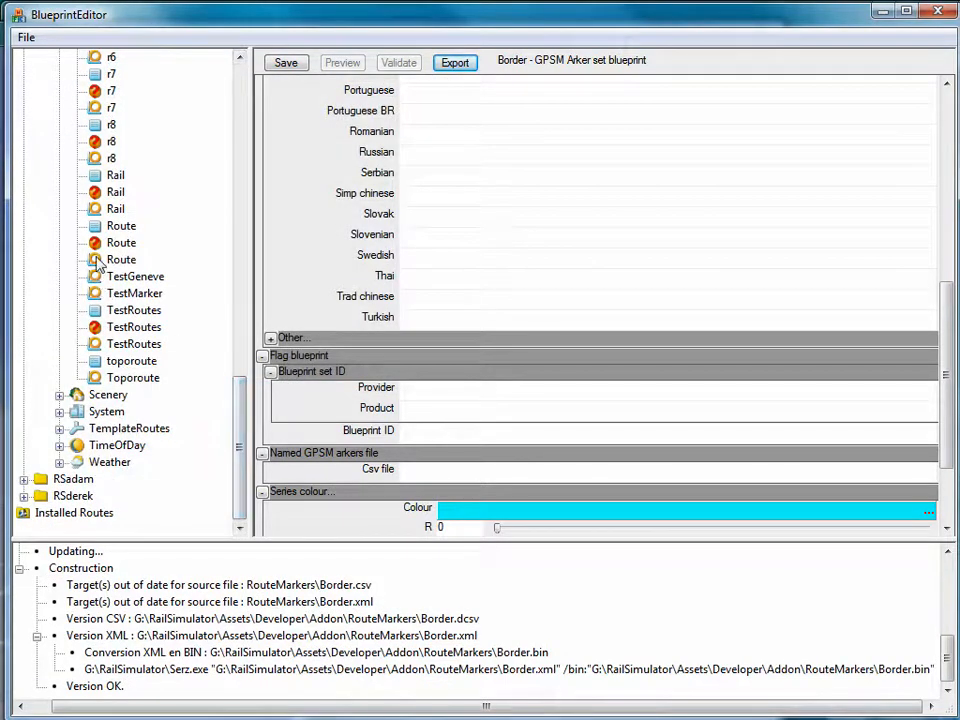
left_click(98, 260)
left_click(463, 66)
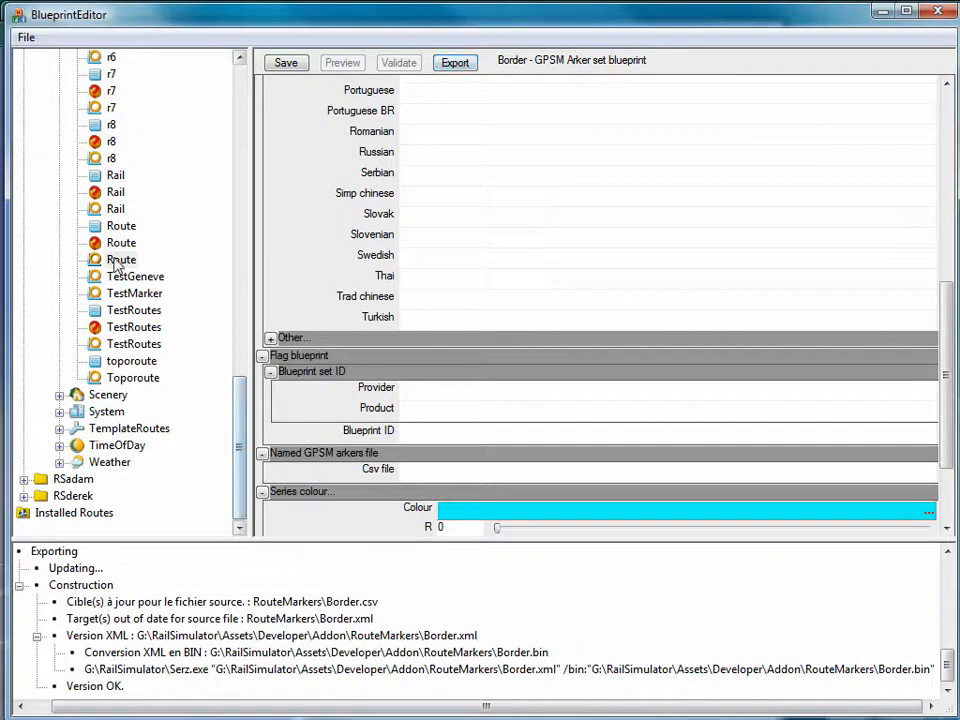
left_click(96, 216)
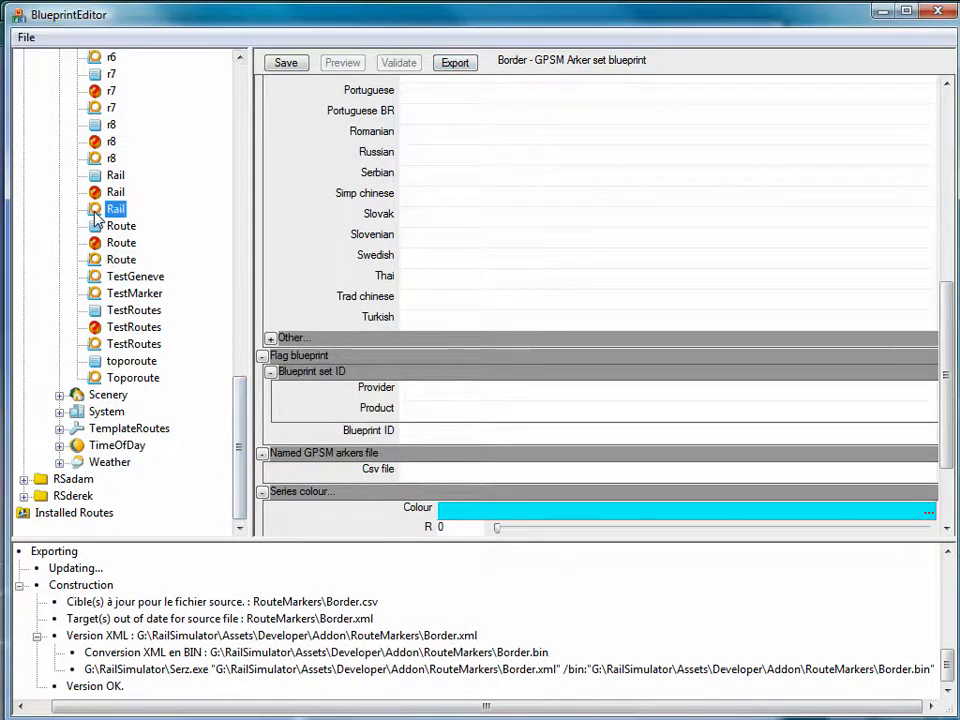
left_click(455, 62)
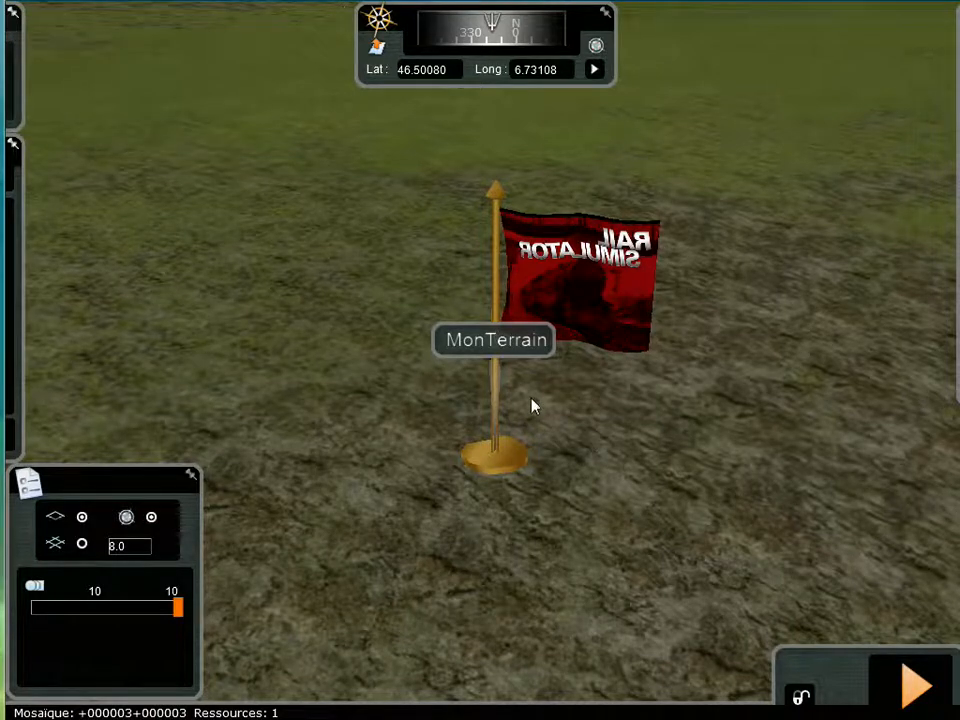
Switch to Rail Simulator and look over the coloured marker lines on the terrain around the MonTerrain flag.
right_click_drag(648, 402, 290, 374)
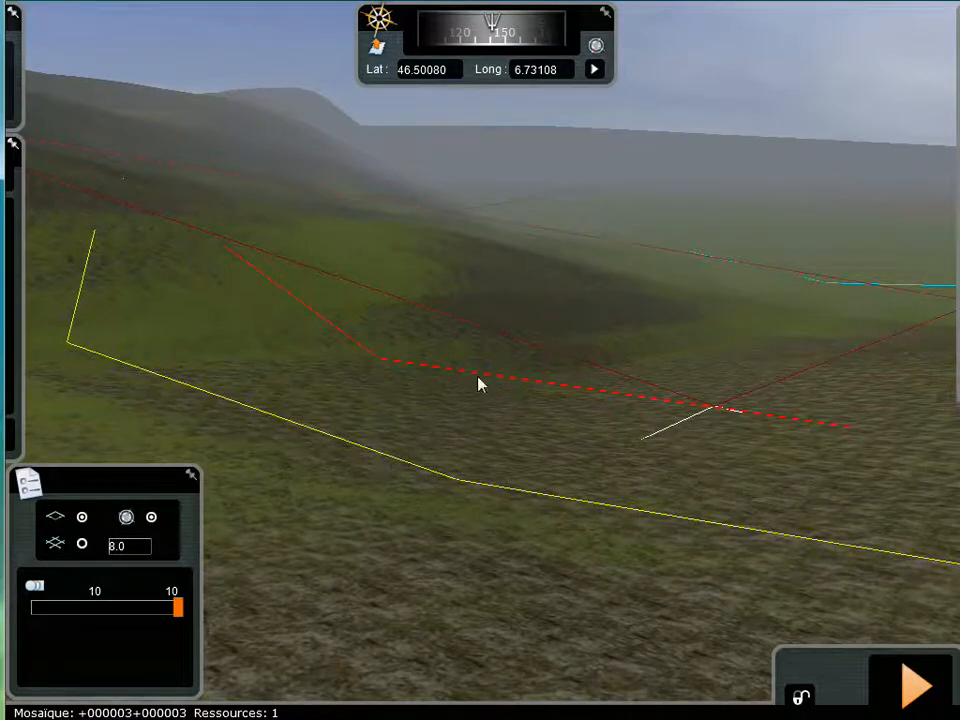
right_click_drag(720, 310, 821, 297)
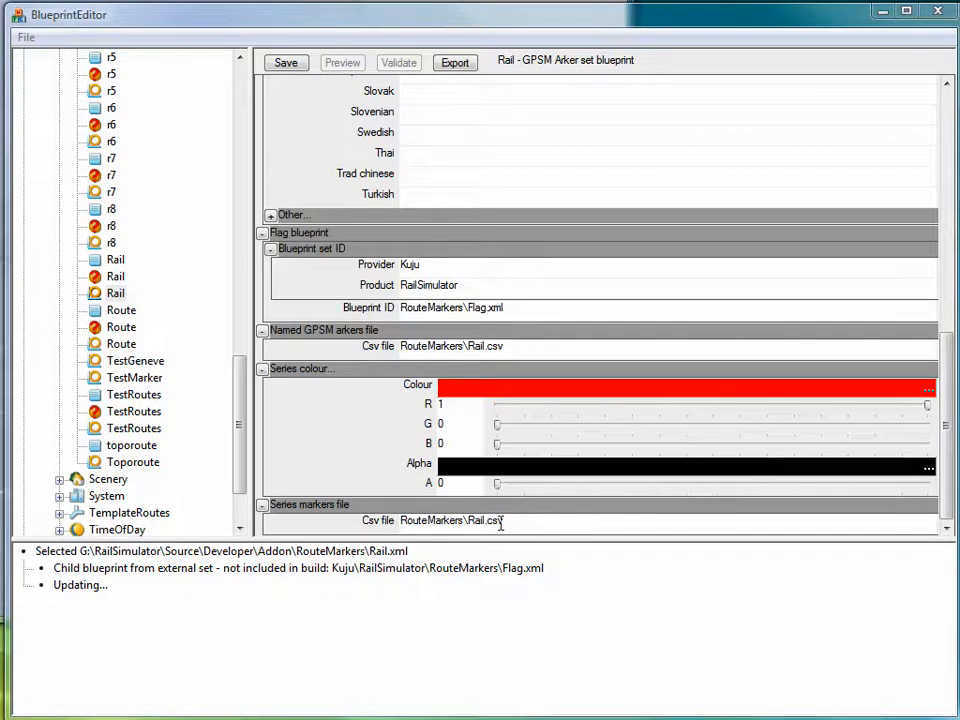
In BlueprintEditor, save and export the Rail marker set blueprint with RouteMarkers\Flag.xml as its flag and RouteMarkers\Rail.csv as its named markers file.
left_click(287, 63)
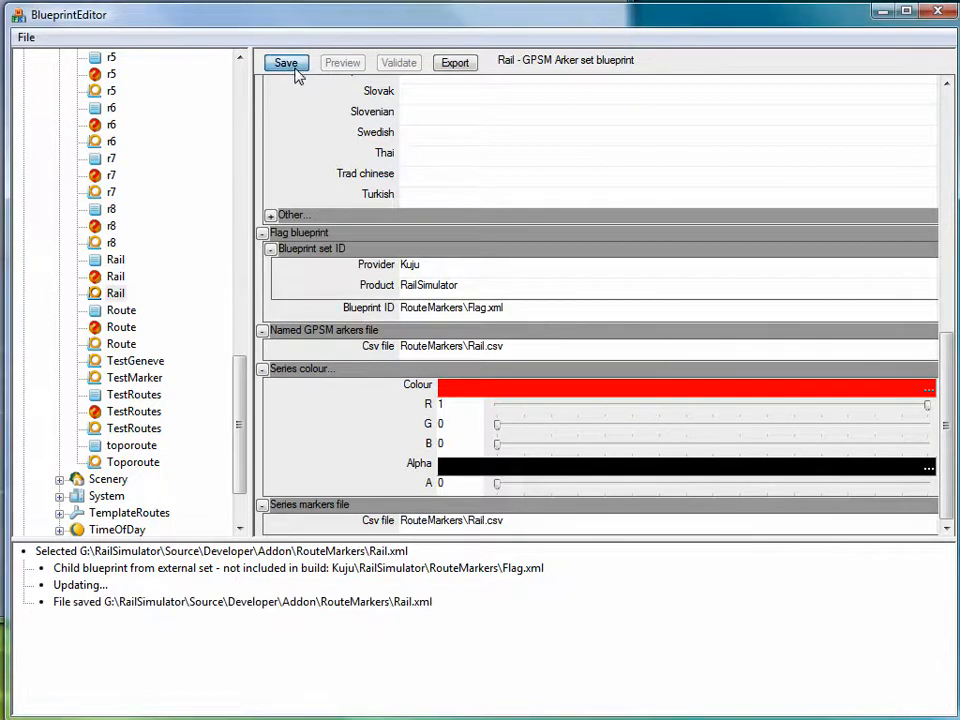
left_click(455, 63)
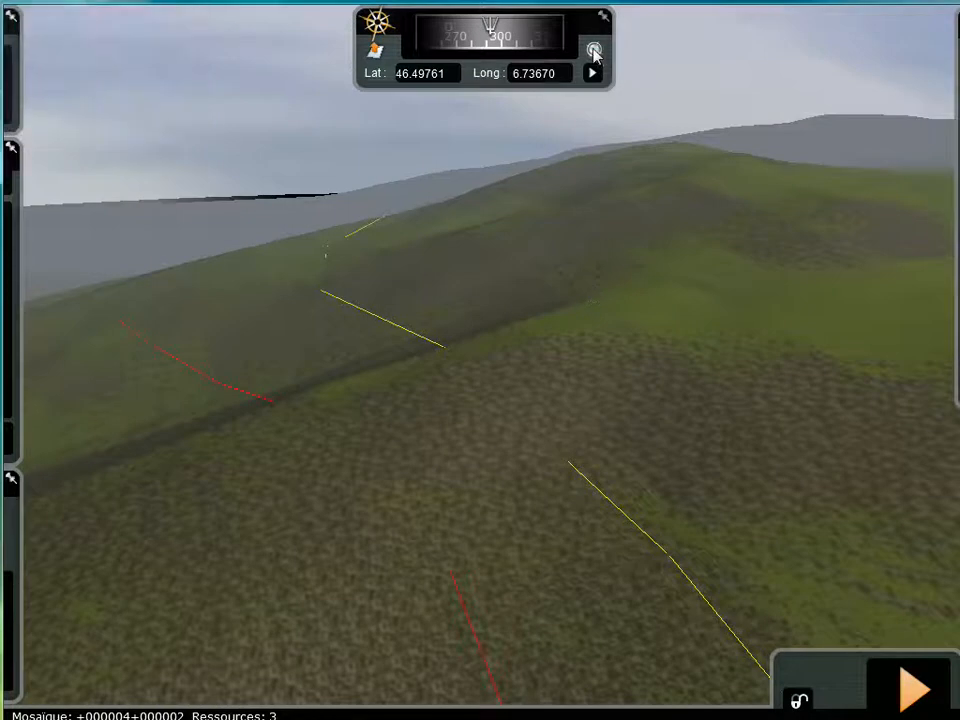
In Rail Simulator, go to the location of the first unnamed marker listed under Rail.
mouse_move(954, 203)
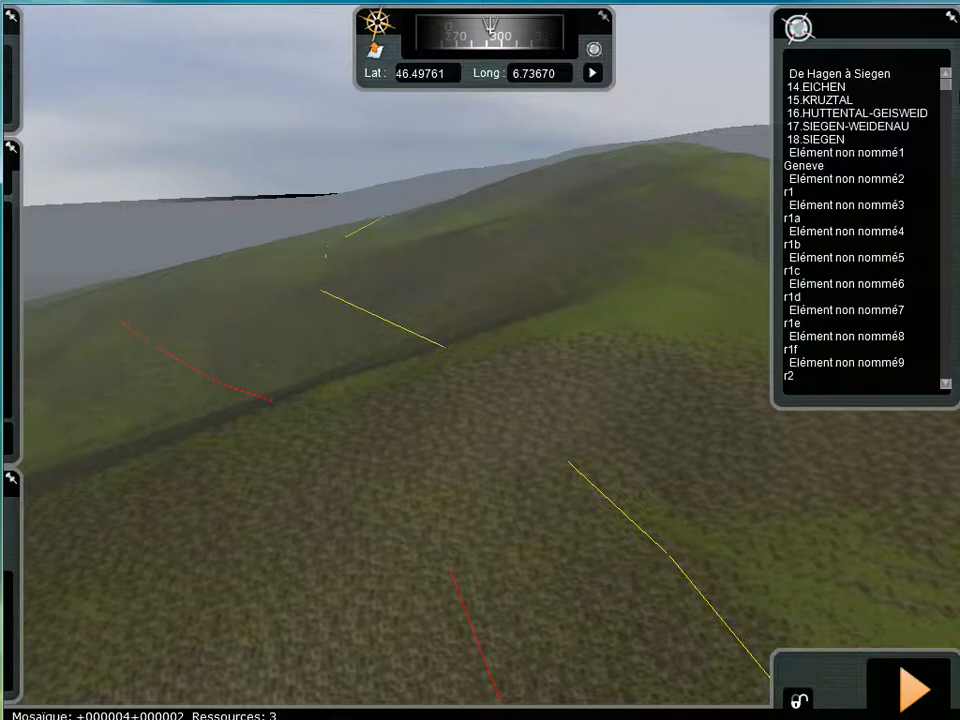
left_click_drag(948, 80, 957, 335)
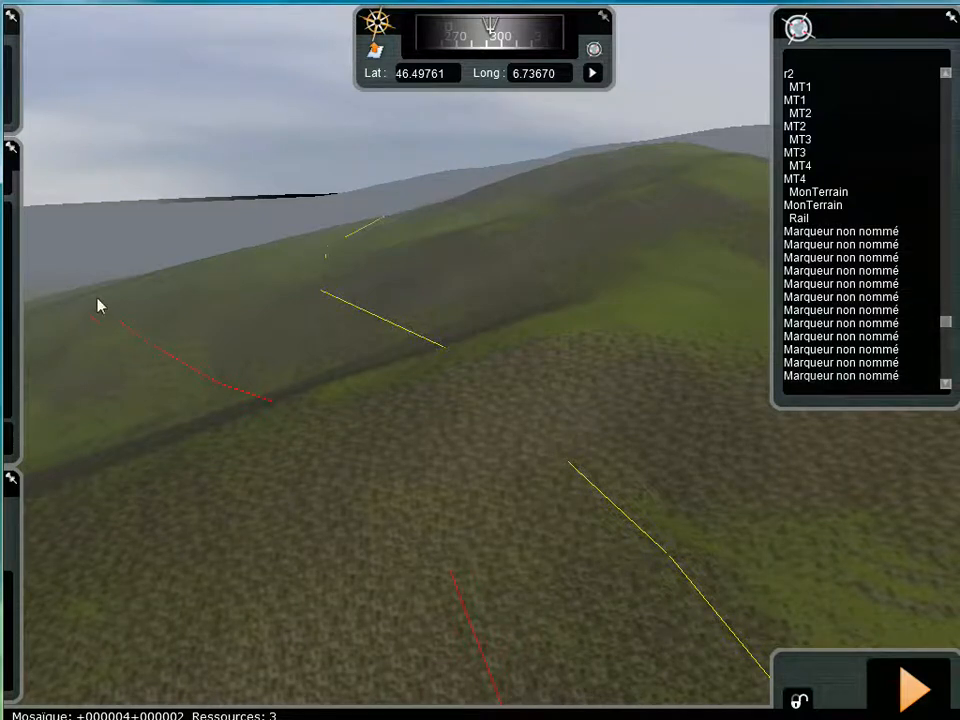
mouse_move(956, 391)
left_click(793, 232)
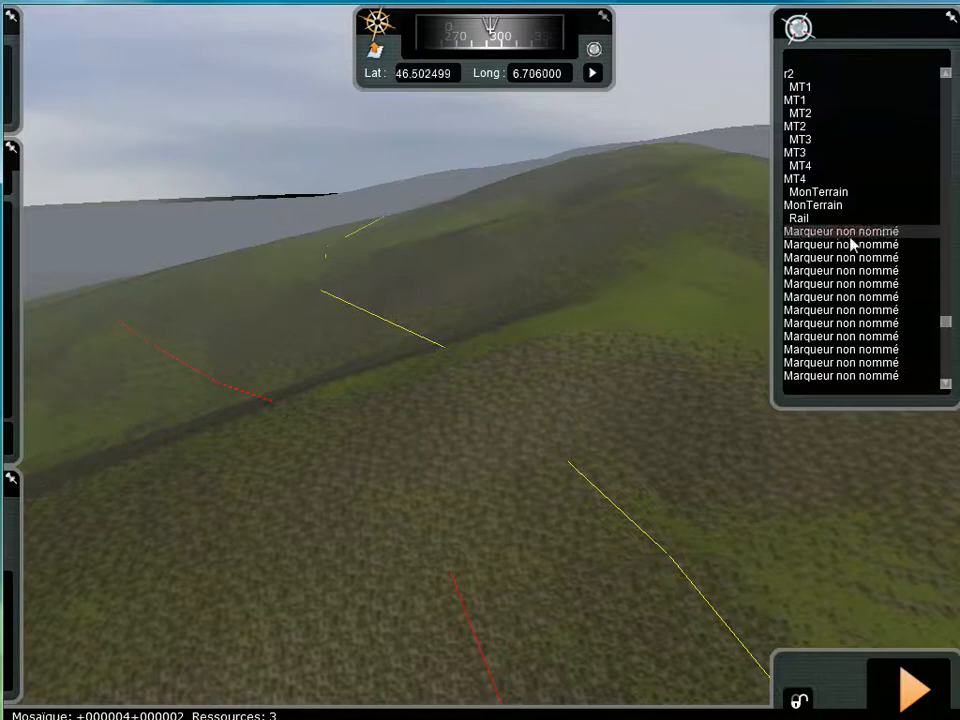
left_click(593, 74)
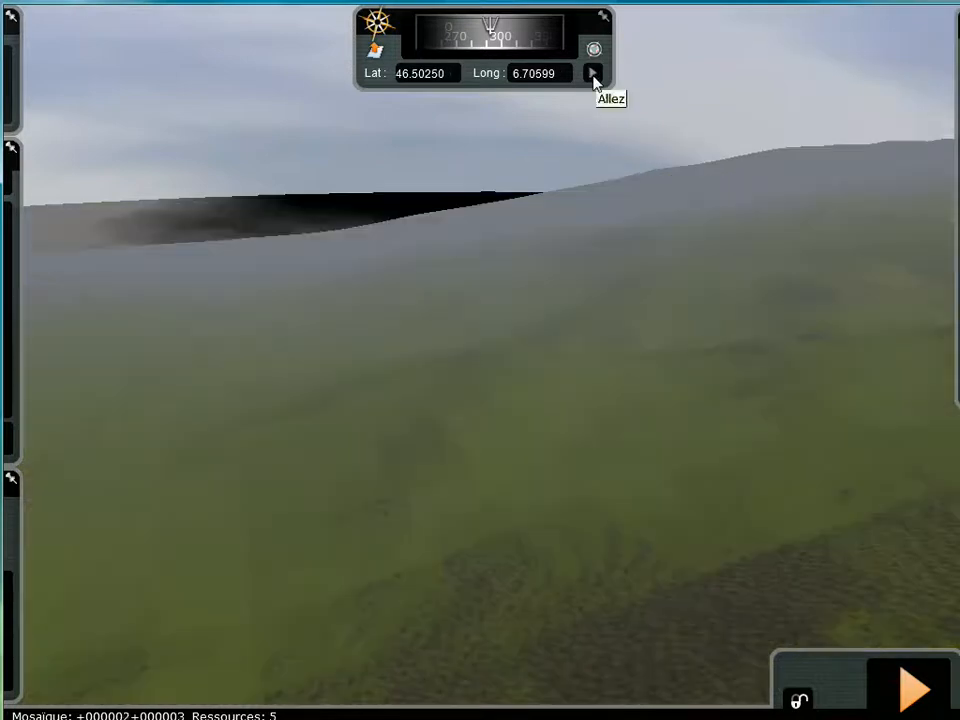
Turn the view to the flags along the Rail line and switch the route marker display off and back on.
mouse_move(12, 550)
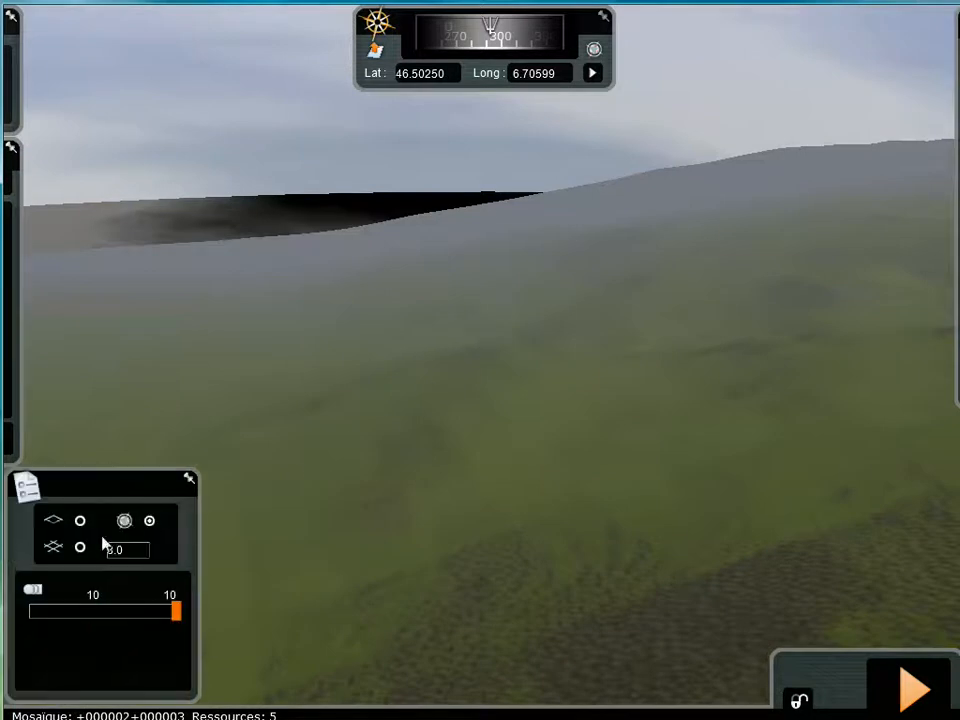
left_click(153, 523)
left_click_drag(433, 509, 445, 695)
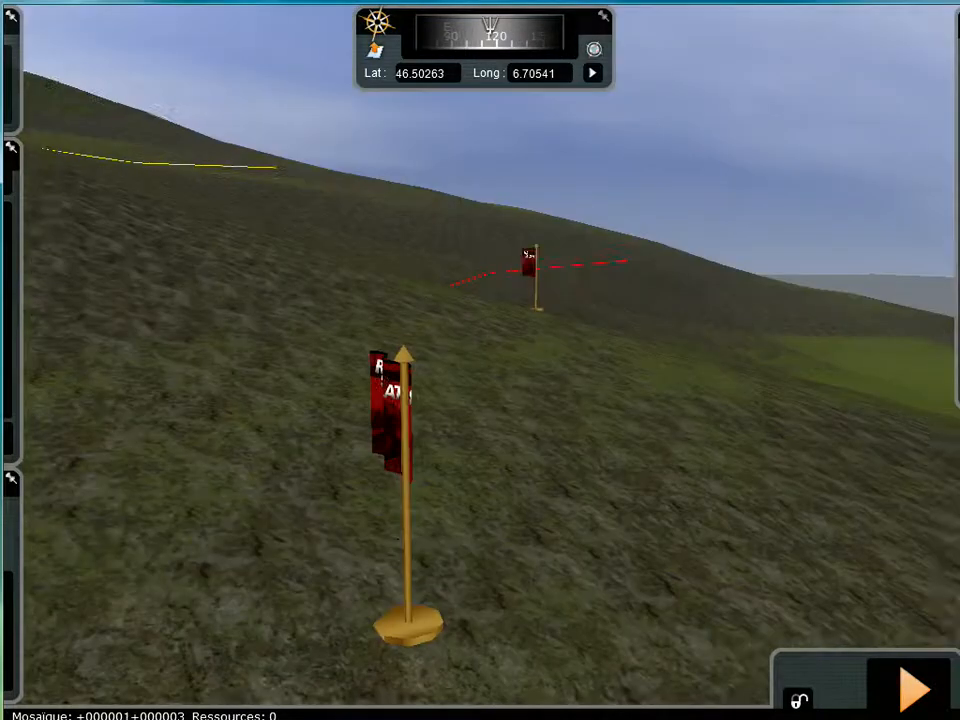
left_click_drag(438, 525, 418, 519)
mouse_move(167, 558)
left_click(150, 522)
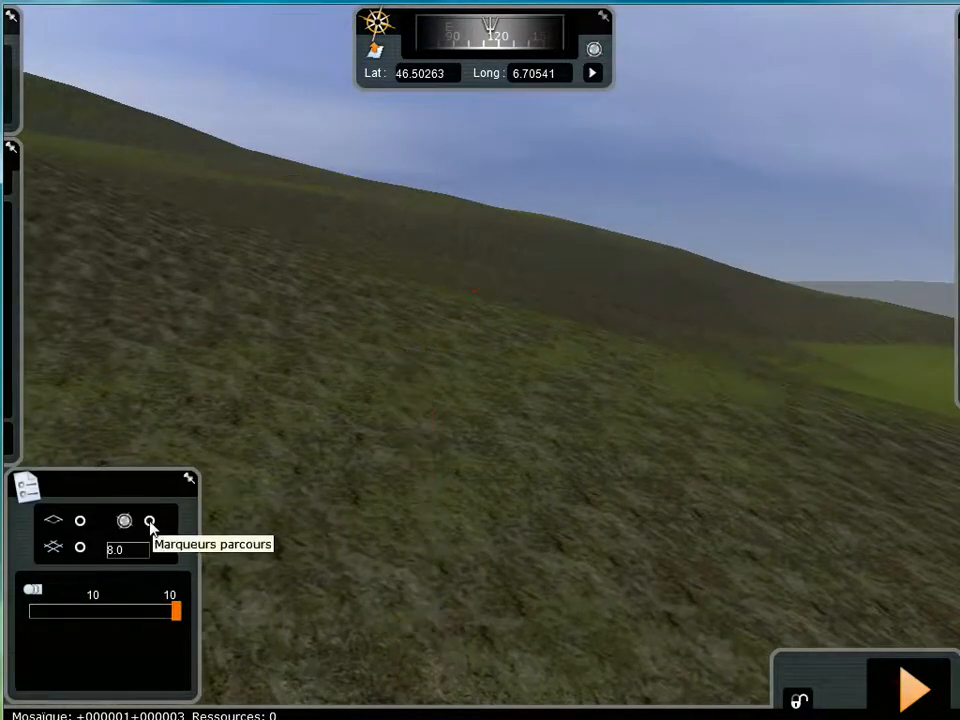
left_click(150, 522)
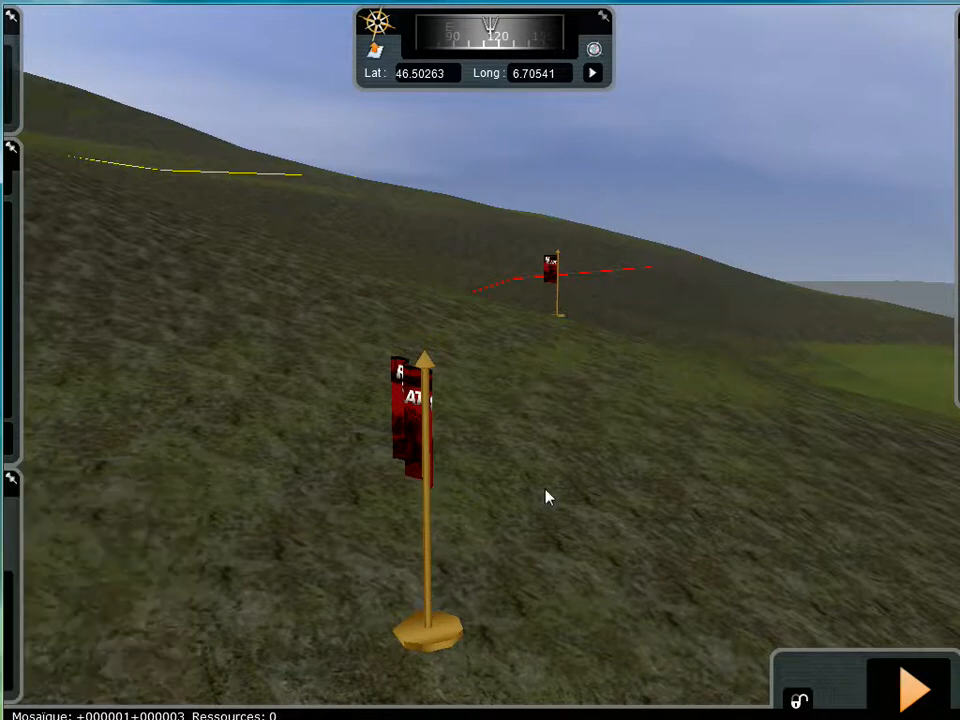
Travel along the red Rail line from flag to flag to inspect the markers on the terrain.
left_click_drag(576, 513, 568, 493)
key("Up")
key("Up")
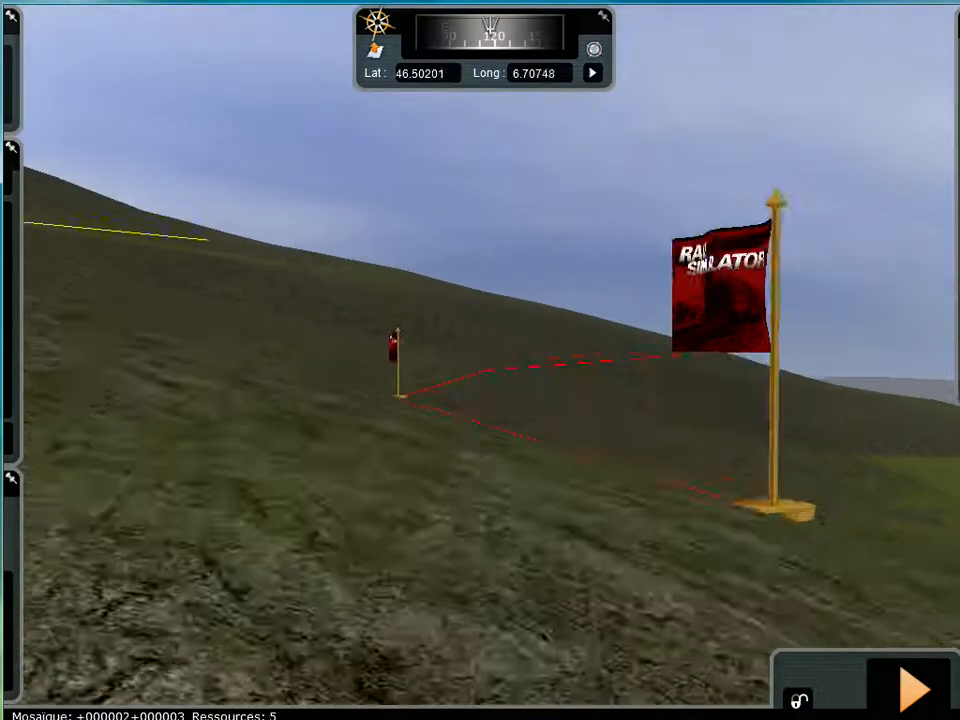
key("Up")
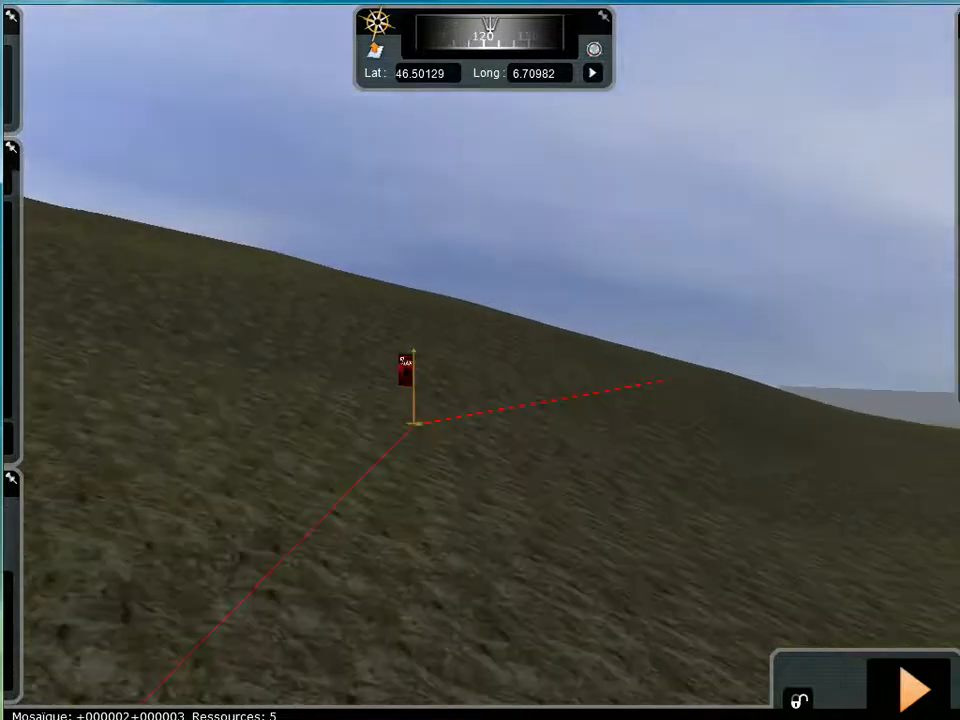
key("Up")
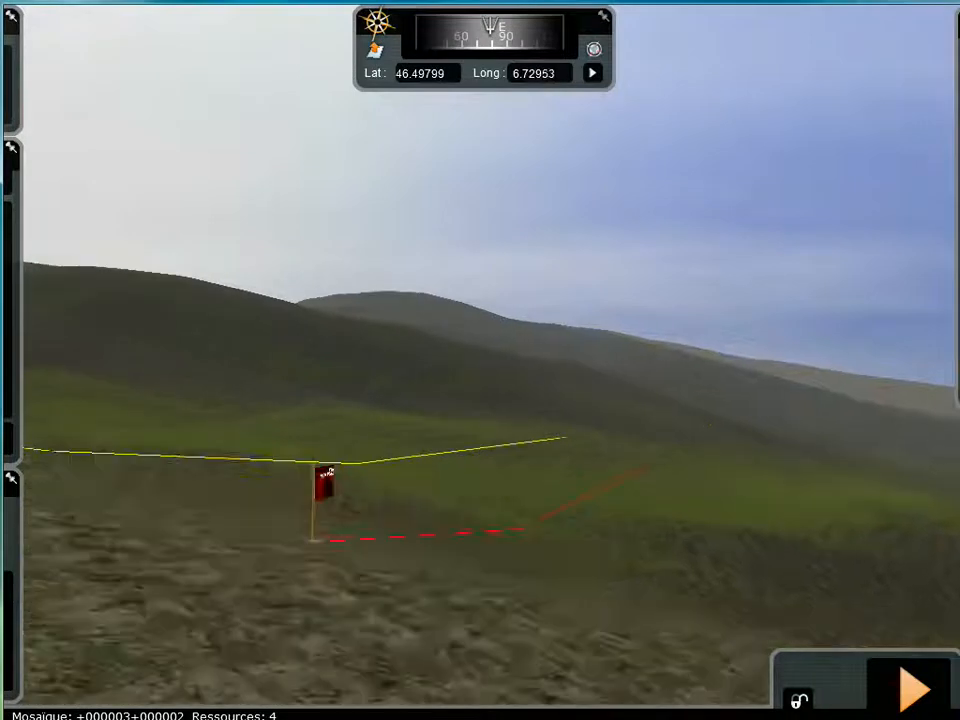
left_click_drag(577, 513, 545, 682)
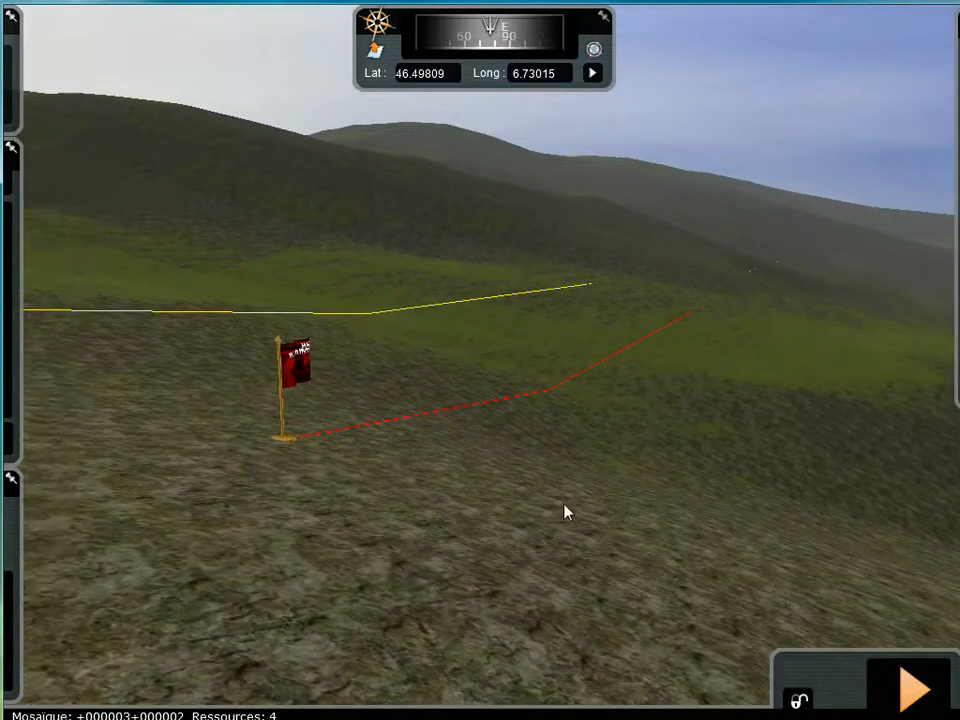